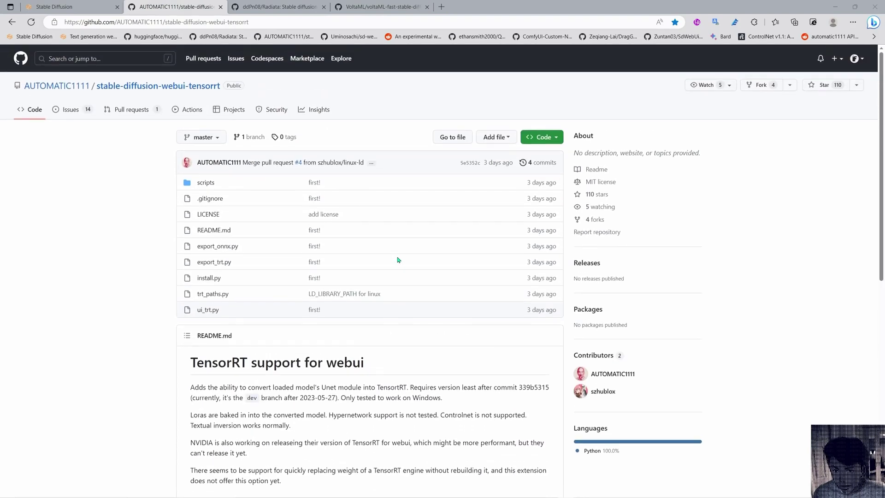
- Copy the stable-diffusion-webui-tensorrt HTTPS clone URL from GitHub and return to the extensions folder window
scroll(398, 259, down, 2)
scroll(401, 263, down, 3)
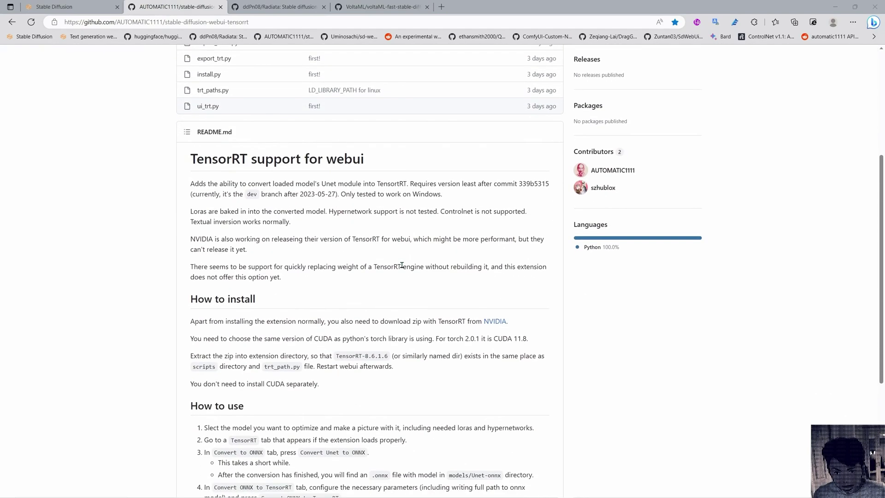
scroll(402, 265, up, 1)
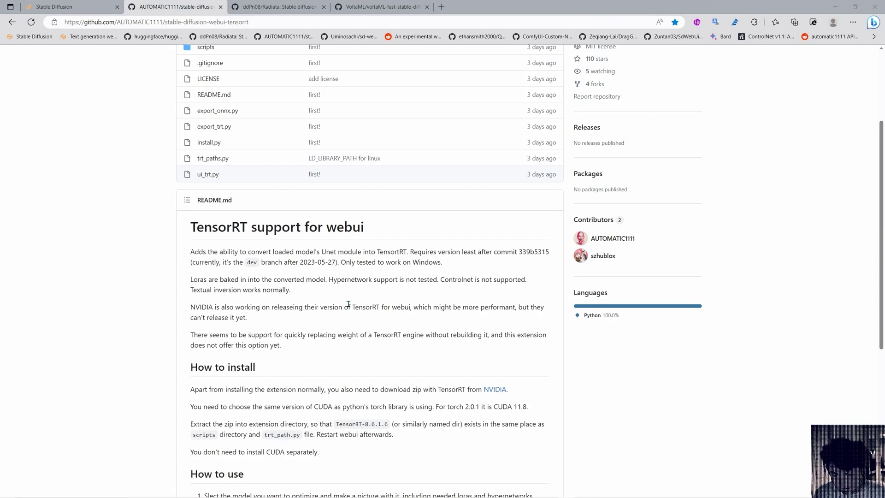
scroll(392, 318, up, 3)
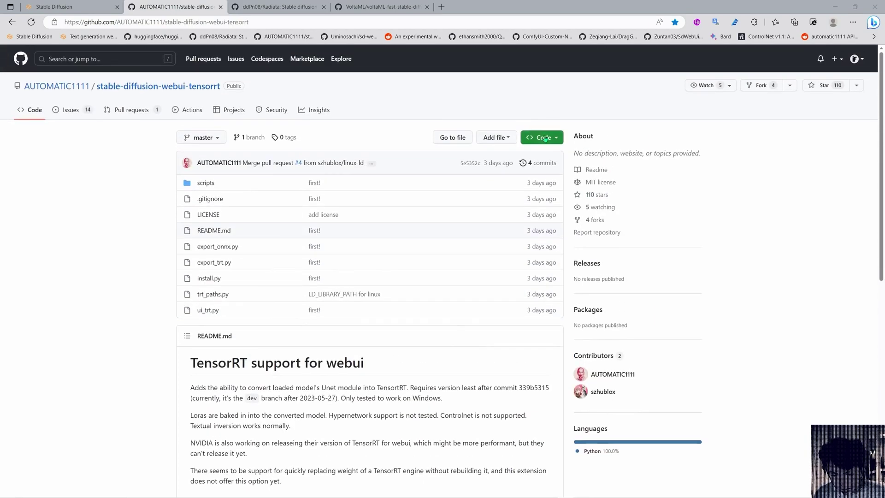
click(543, 138)
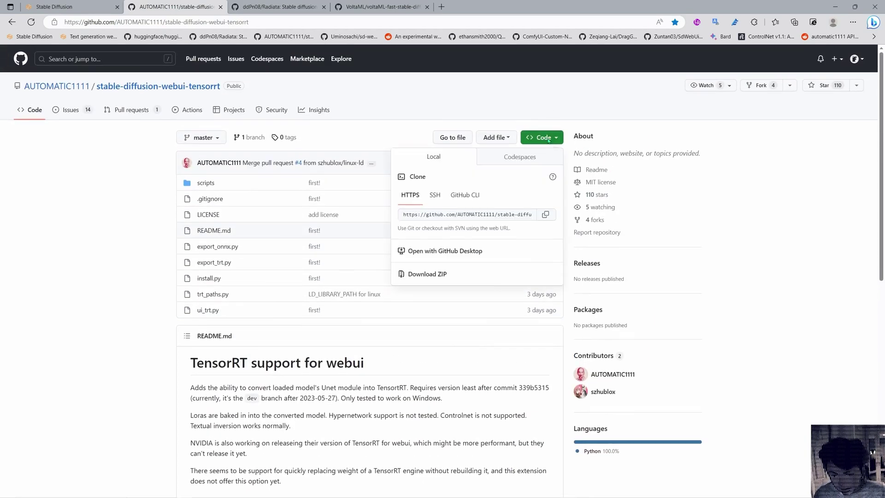
click(546, 214)
mouse_move(145, 493)
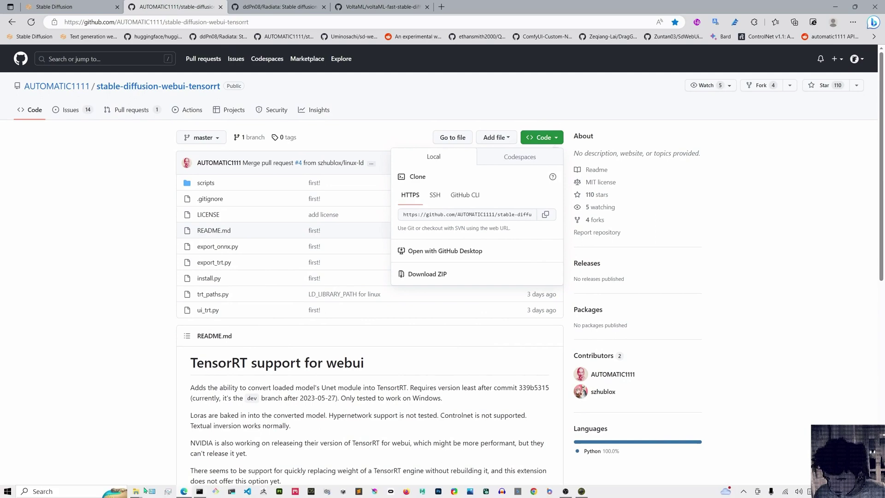
click(141, 442)
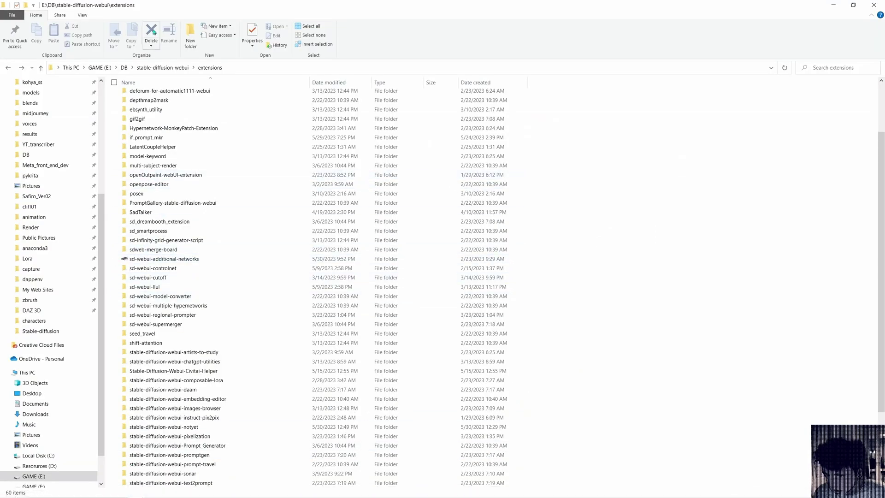
- Open a Command Prompt in the extensions folder from Explorer's address bar with cmd
scroll(232, 76, down, 3)
click(228, 68)
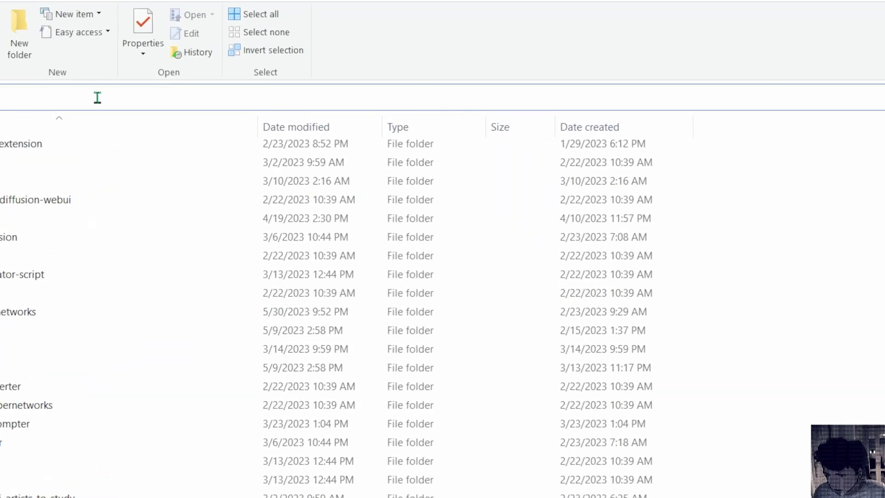
key(ctrl+v)
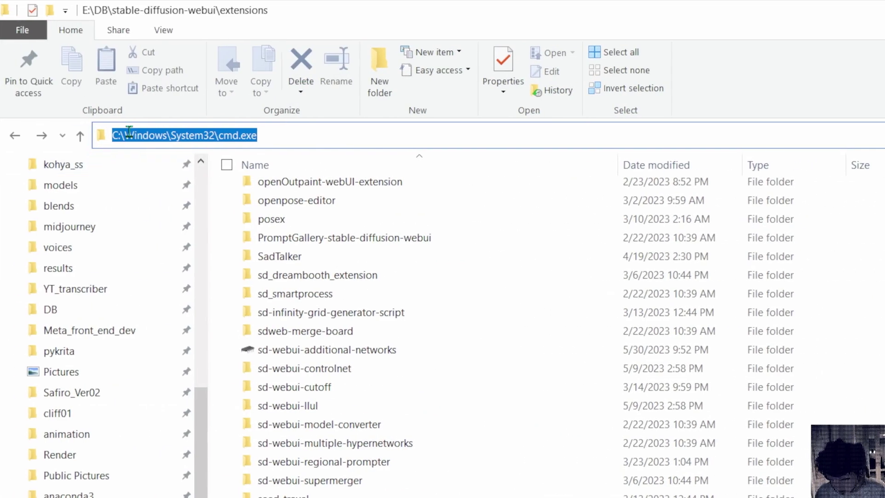
key(BackSpace)
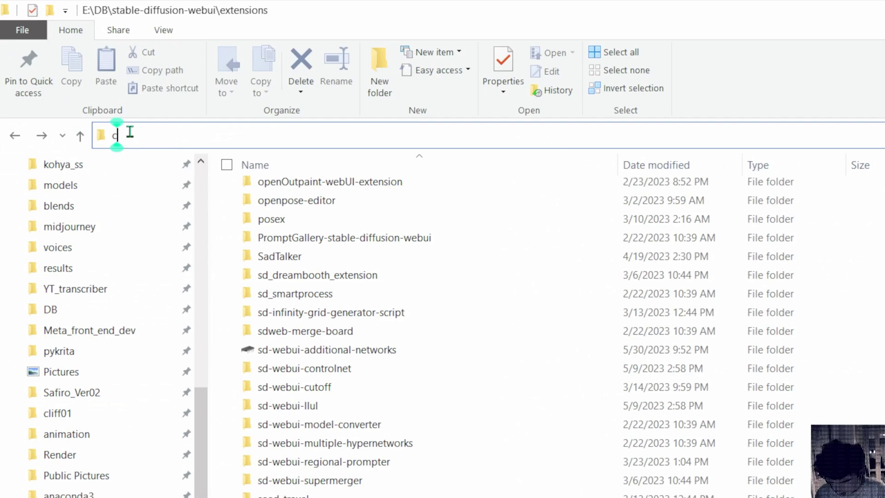
text(cmd)
key(Return)
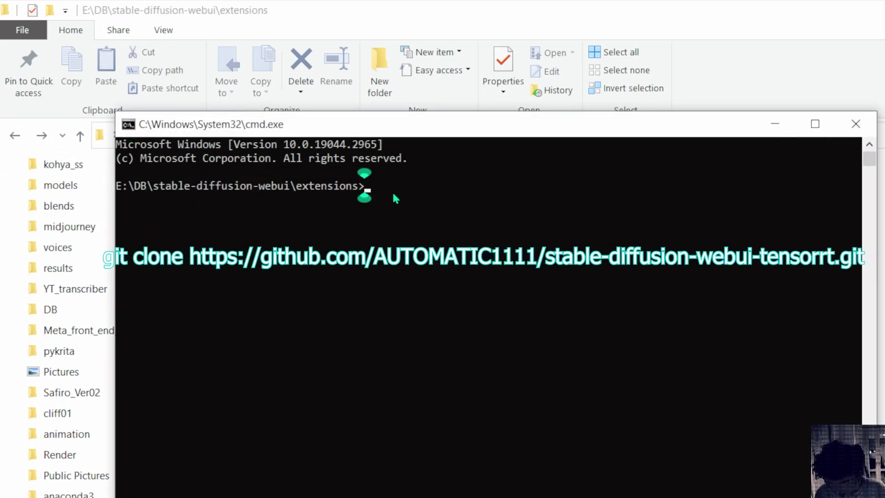
- Run git clone with the copied repository URL, then close the console
text(git clo)
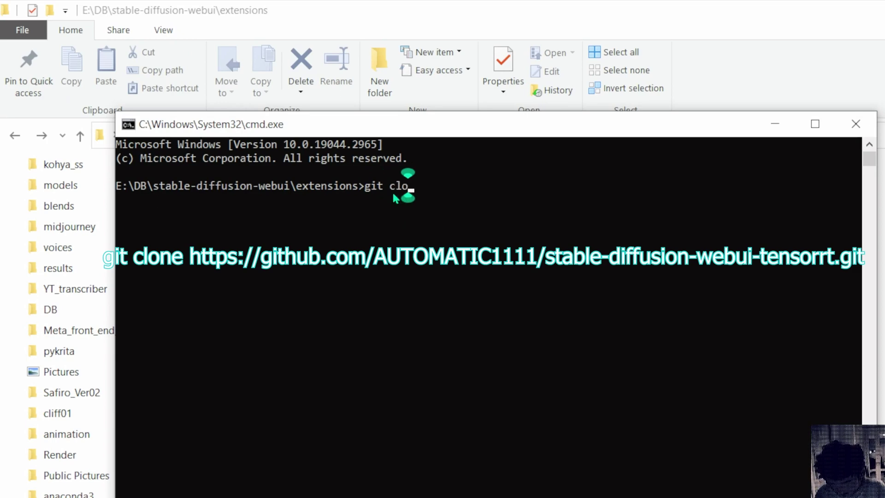
text(ne)
key(ctrl+v)
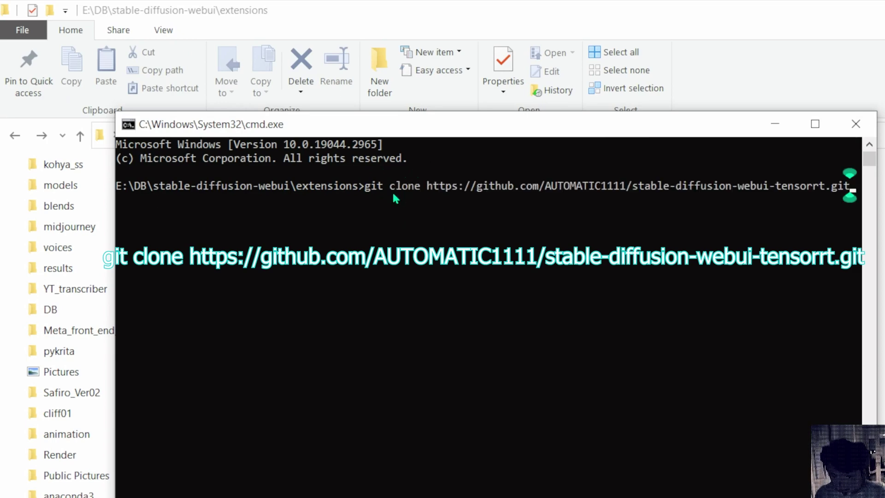
key(Return)
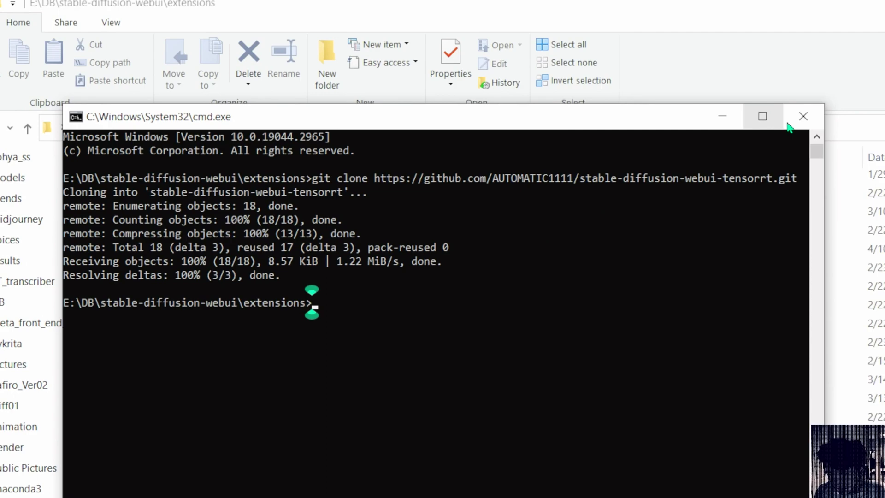
click(856, 117)
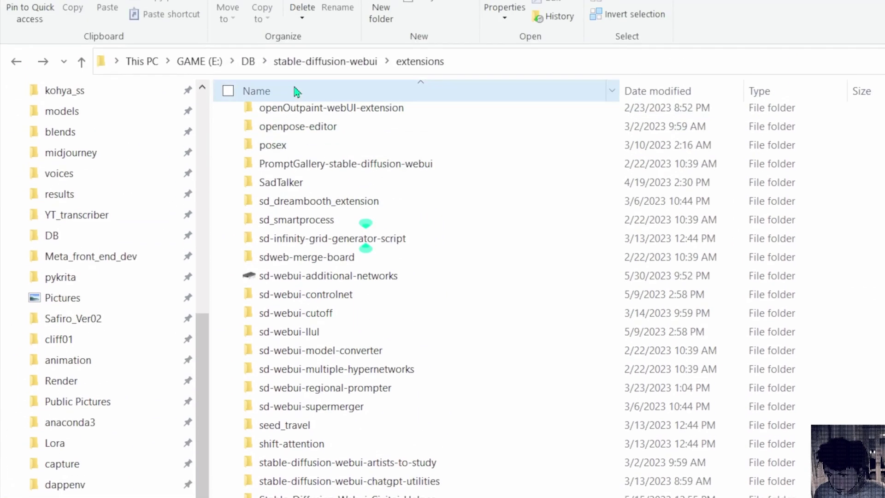
- Open a Command Prompt in the stable-diffusion-webui folder and run git checkout dev
click(323, 109)
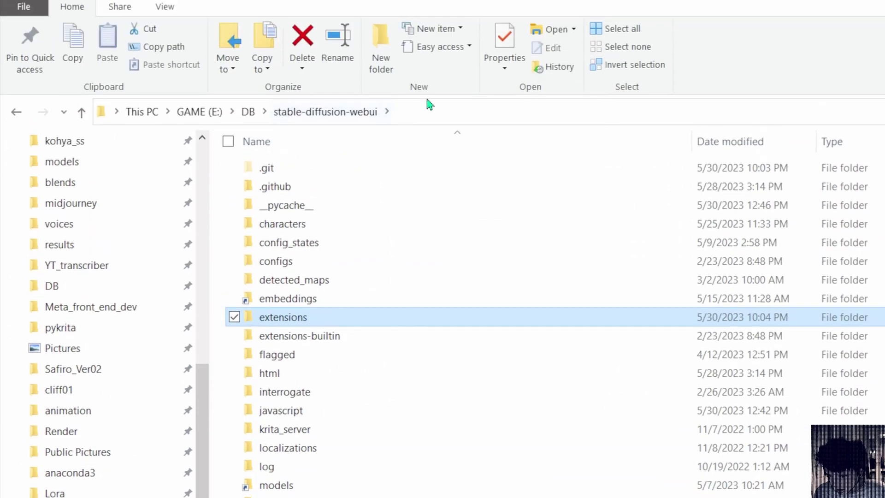
click(417, 110)
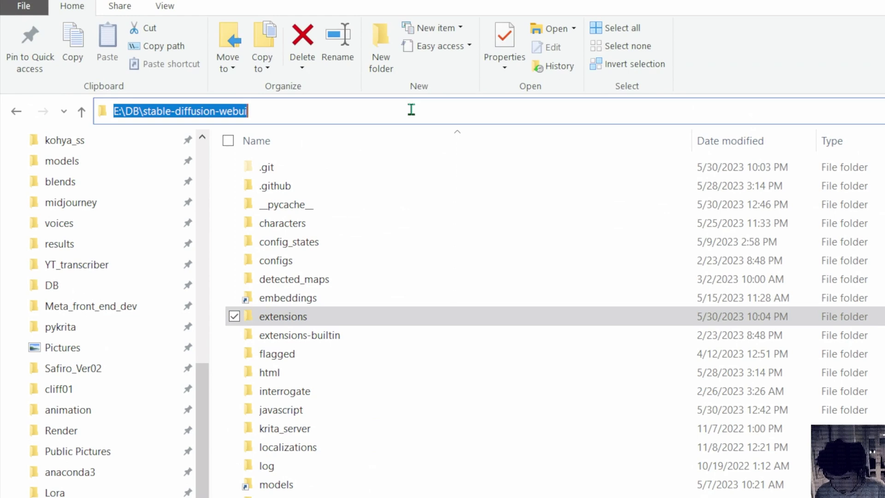
text(cmd)
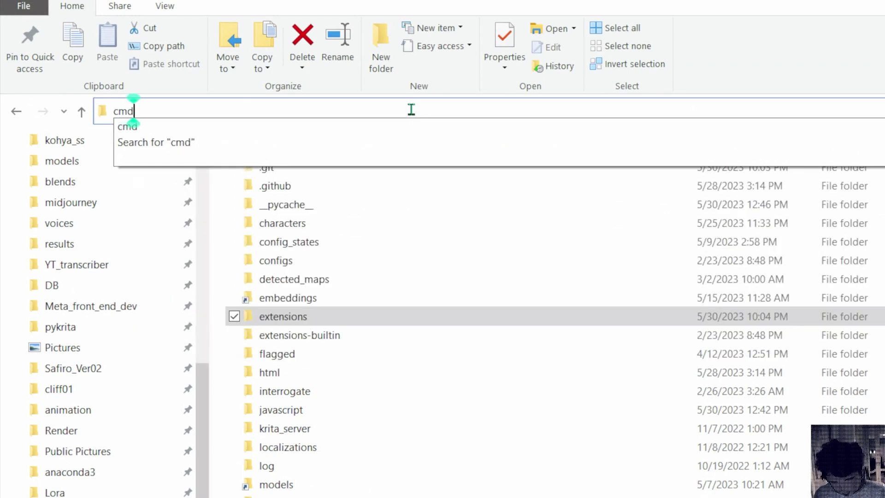
key(Return)
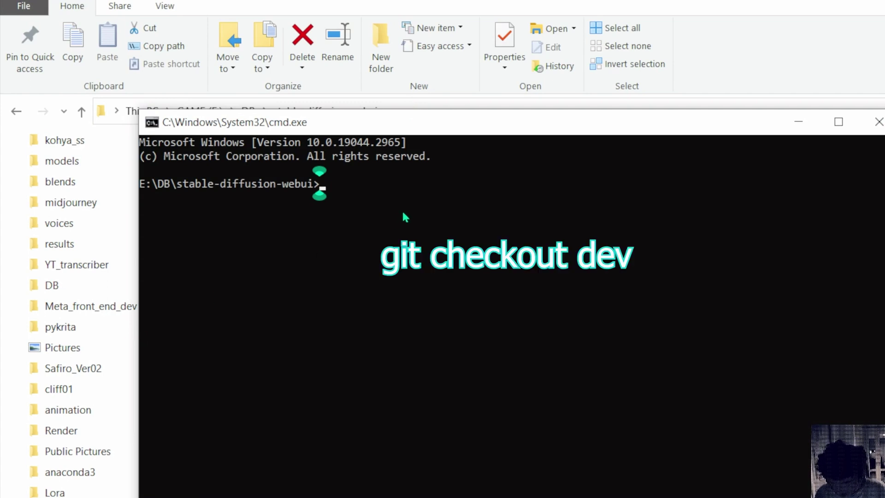
text(git)
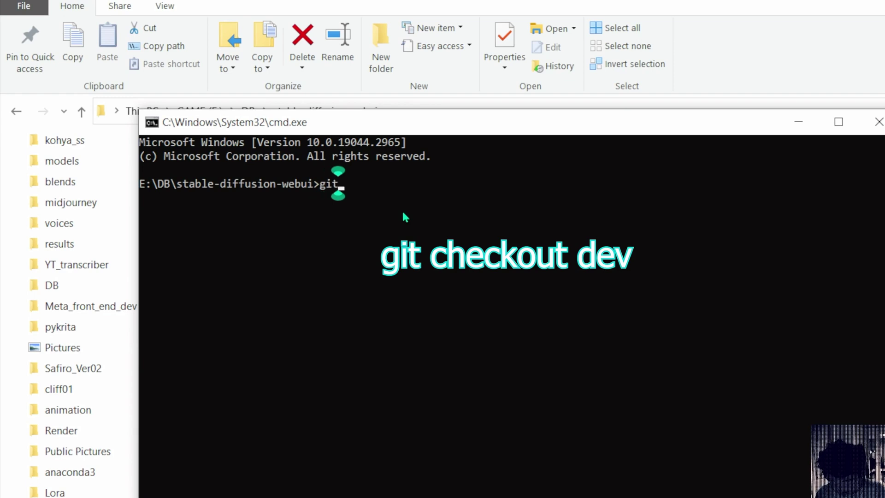
text( checkout )
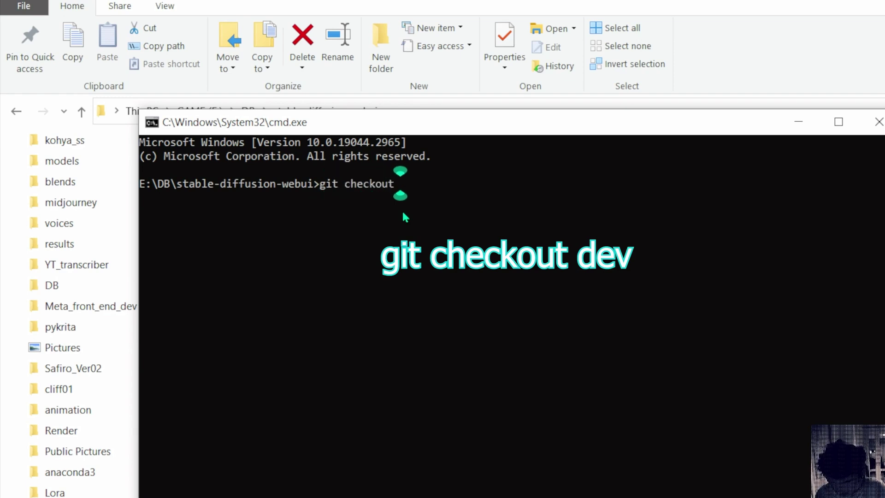
text(dev)
key(Return)
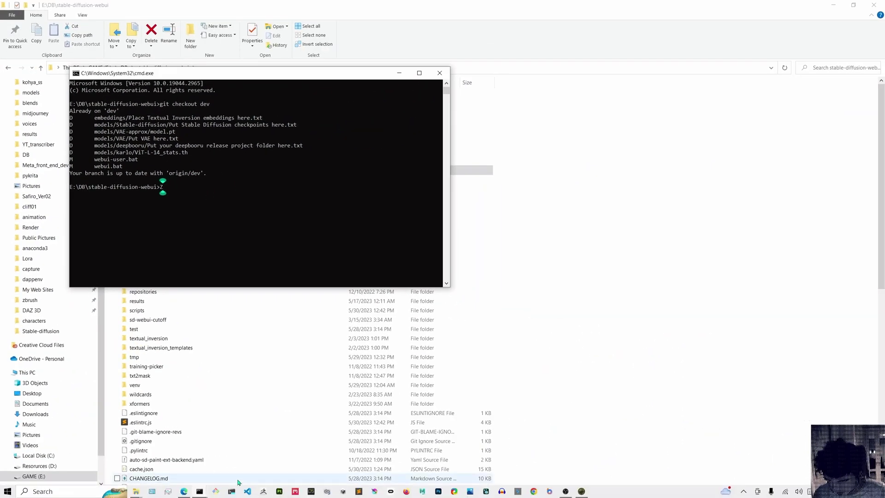
key(super)
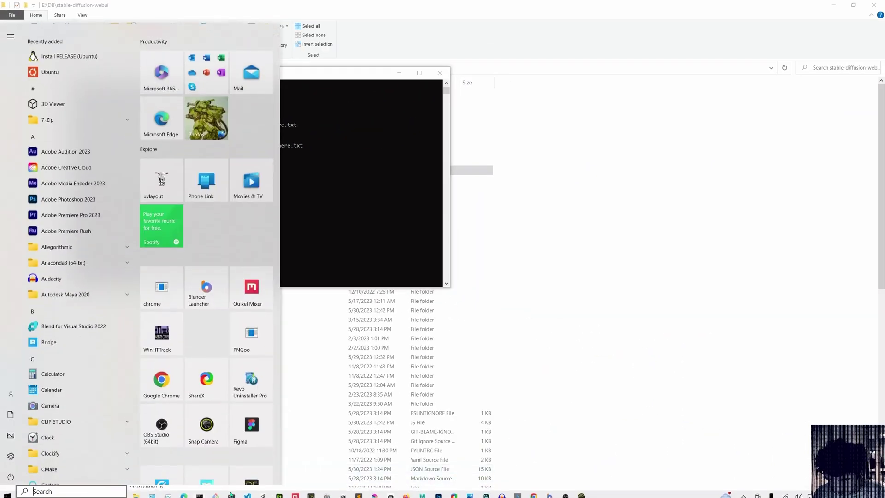
click(184, 495)
scroll(390, 421, down, 2)
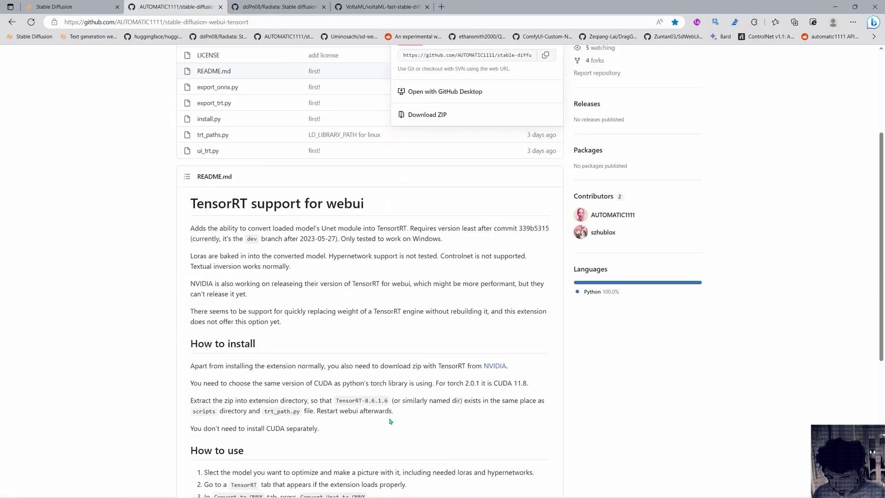
scroll(390, 421, down, 5)
scroll(395, 405, up, 4)
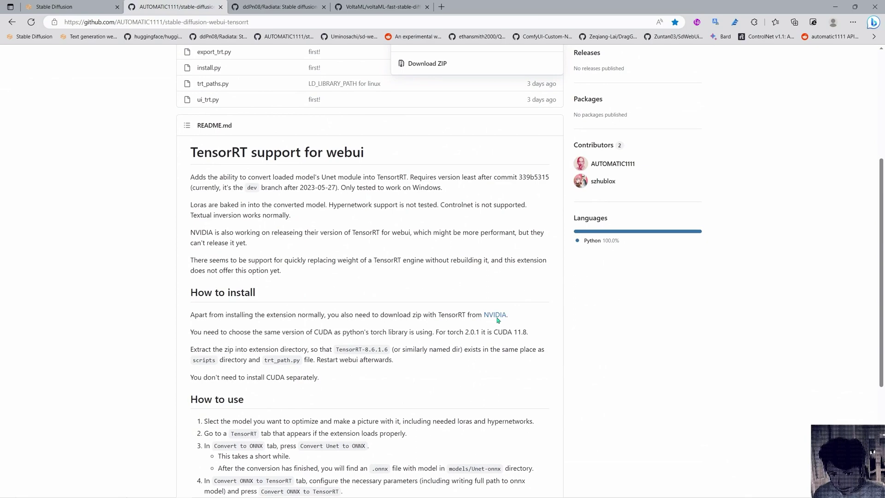
key(super)
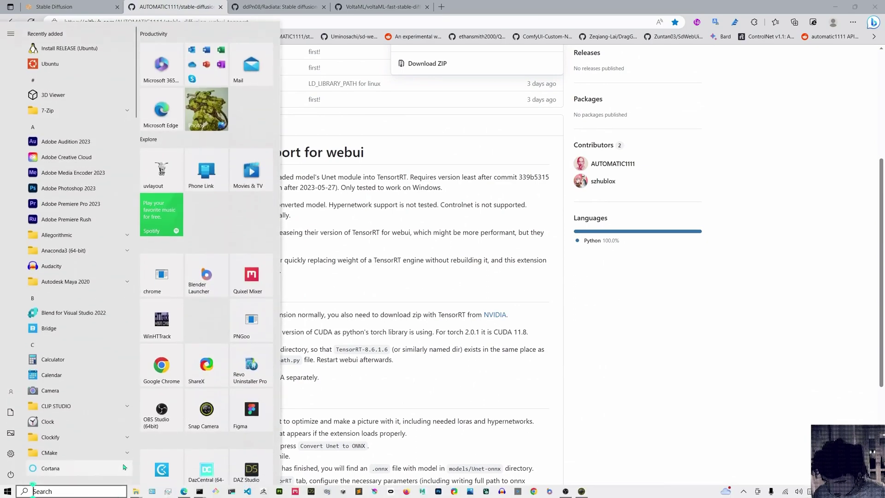
- Copy the TensorRT-8.6.1.6 zip from the Downloads folder
mouse_move(135, 492)
click(123, 458)
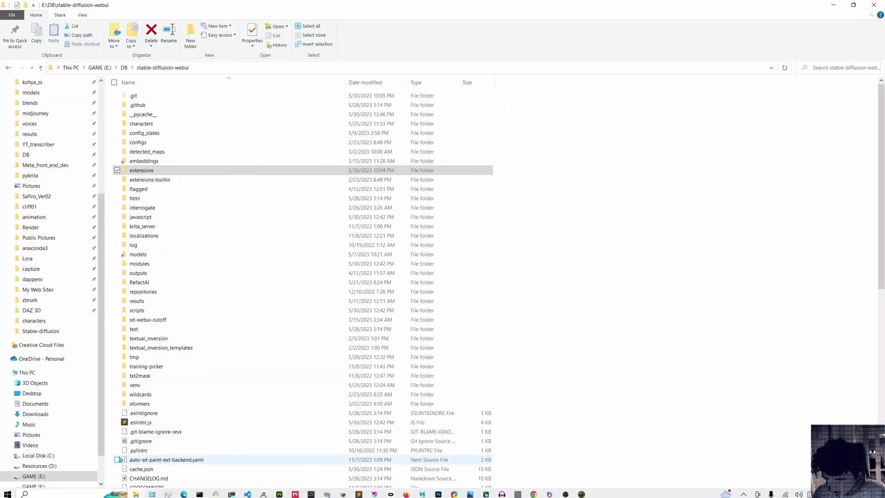
click(36, 413)
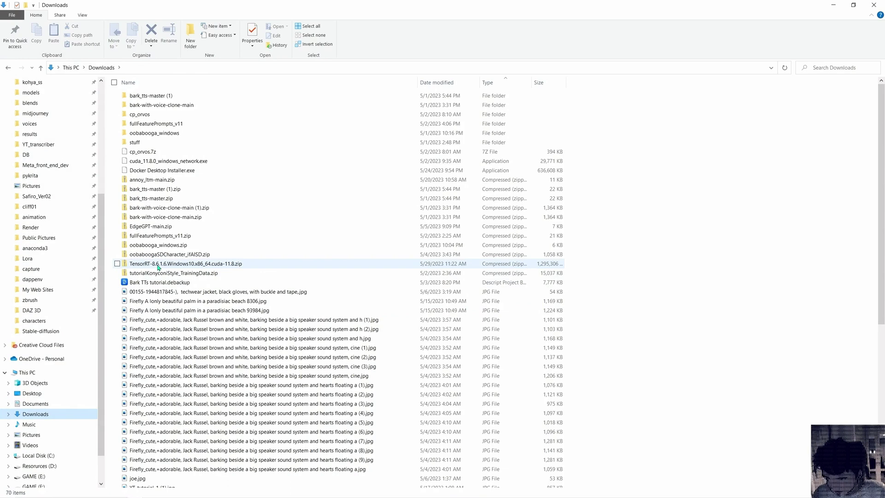
click(158, 265)
right_click(162, 265)
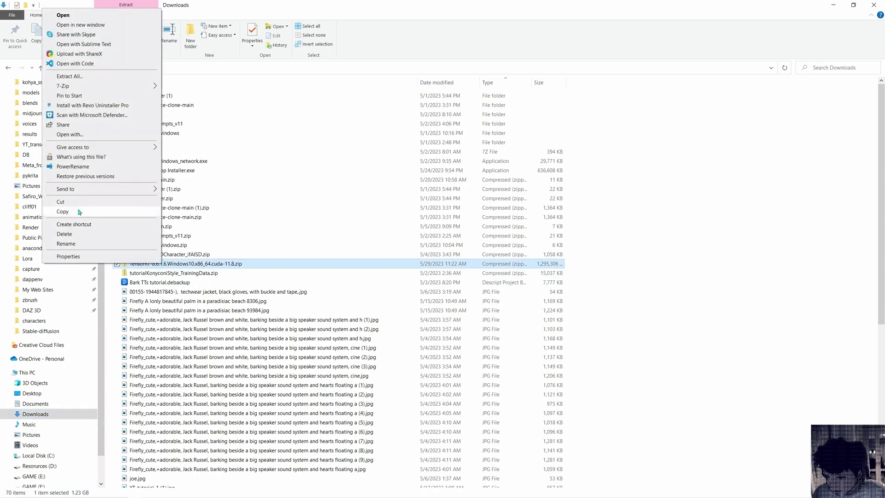
click(63, 201)
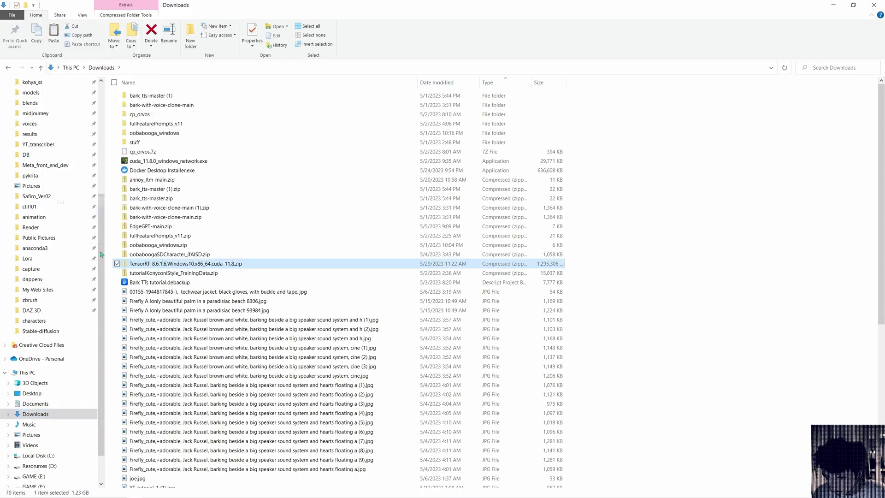
- Paste the zip into stable-diffusion-webui\extensions\stable-diffusion-webui-tensorrt
click(49, 332)
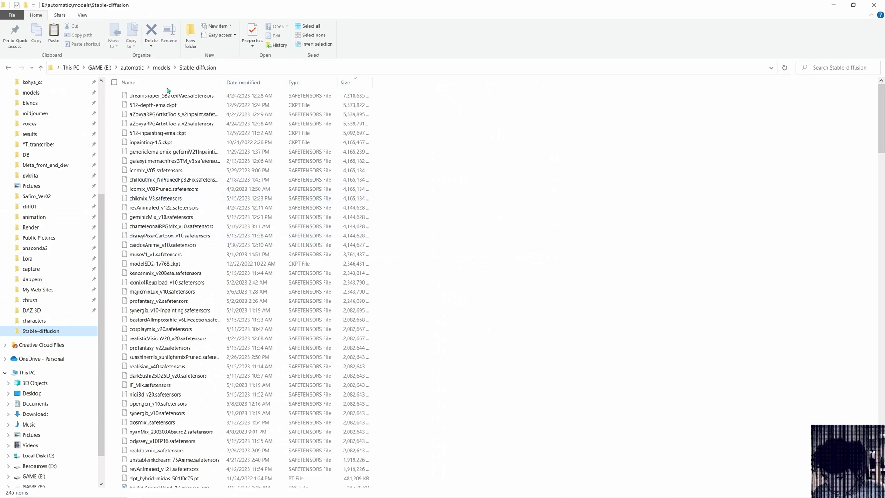
scroll(54, 138, up, 6)
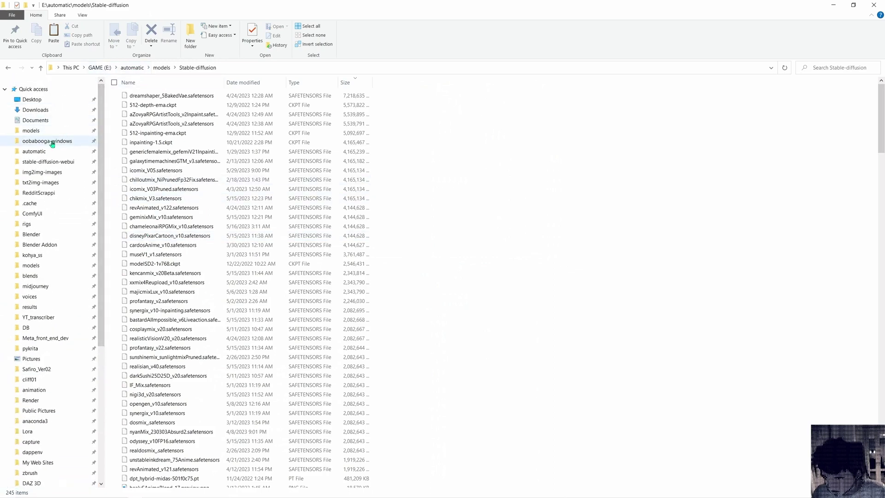
click(58, 165)
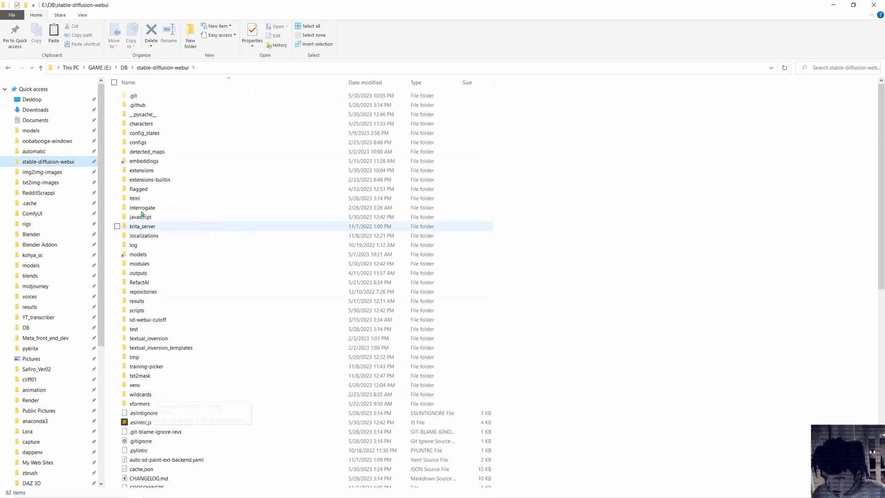
click(144, 174)
double_click(144, 175)
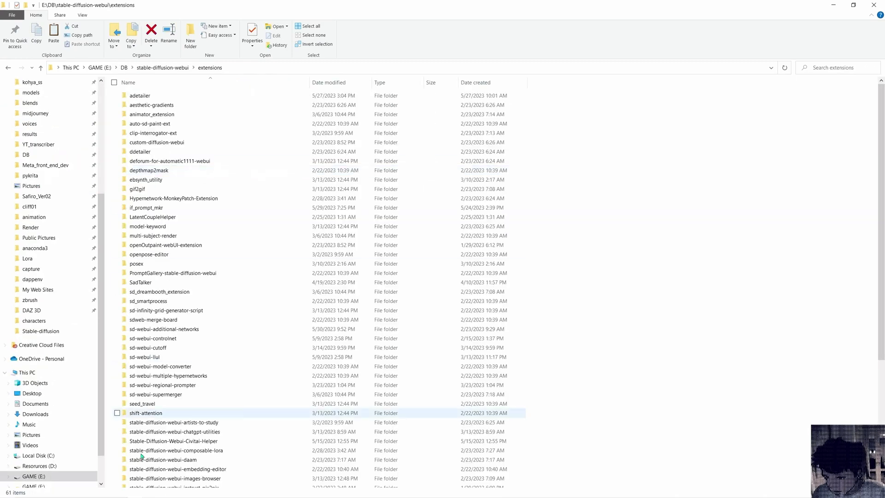
scroll(156, 432, down, 3)
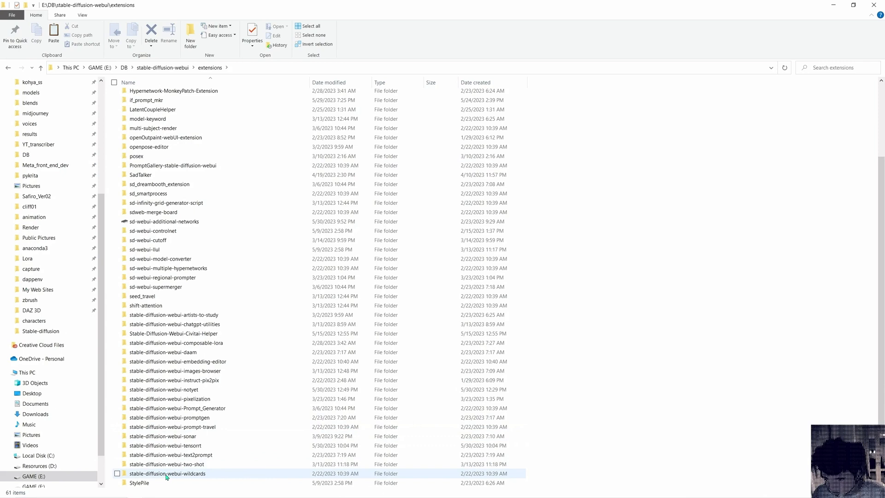
click(175, 447)
double_click(174, 446)
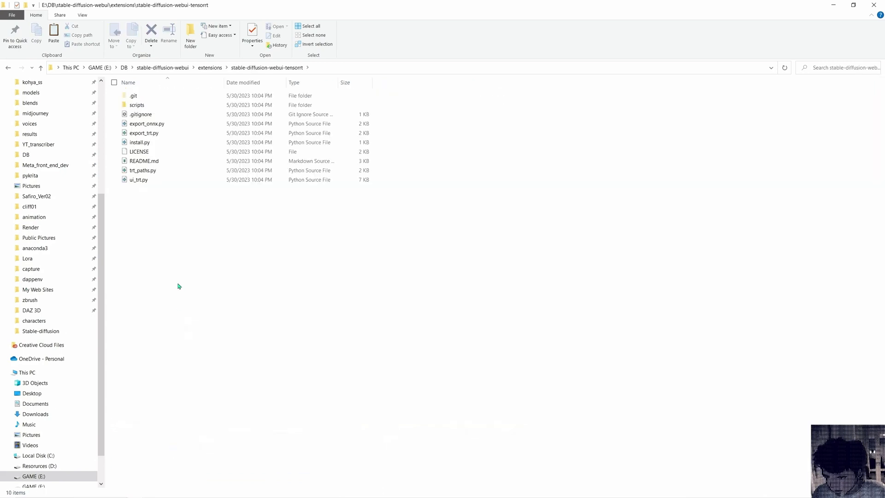
right_click(179, 235)
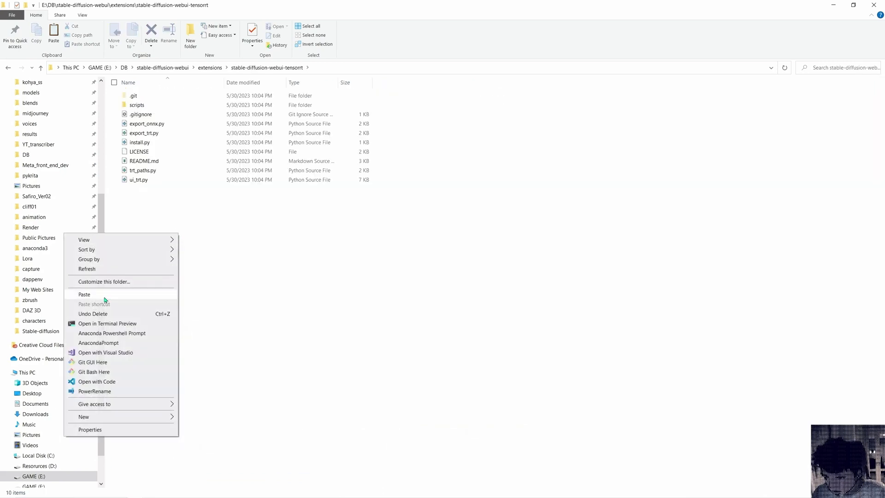
click(250, 258)
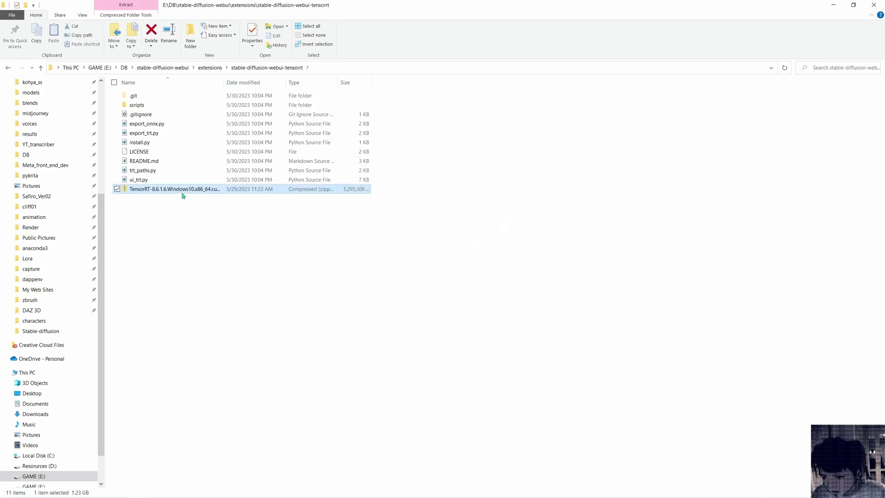
- Bring up the TensorRT-8.6.1.6 zip's context menu to extract it with 7-Zip
right_click(184, 191)
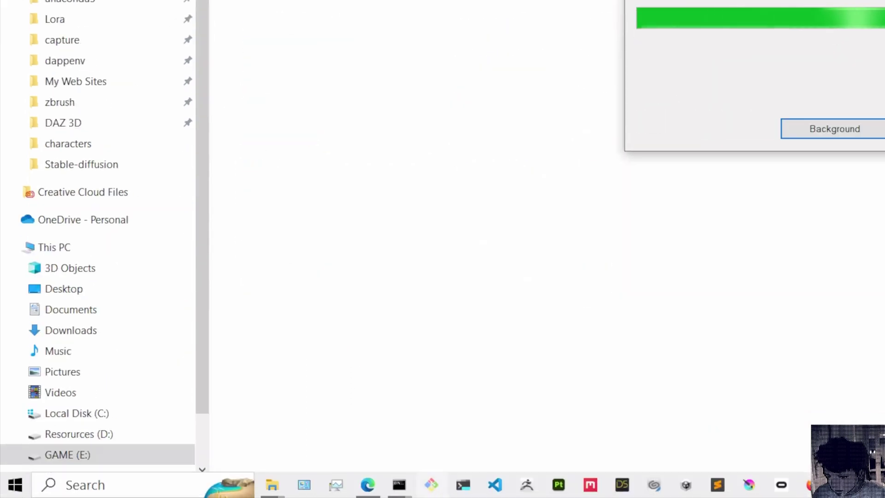
- Run webui-user.bat from the stable-diffusion-webui command prompt, then minimize the console
mouse_move(398, 484)
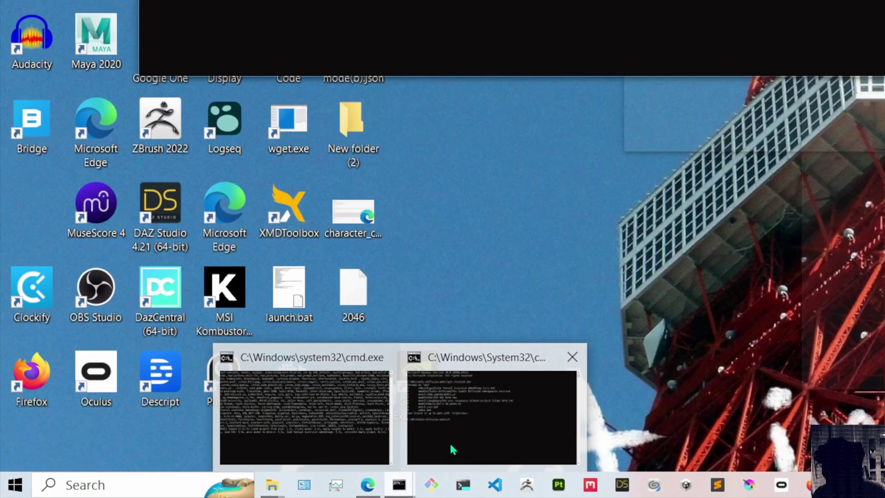
click(449, 442)
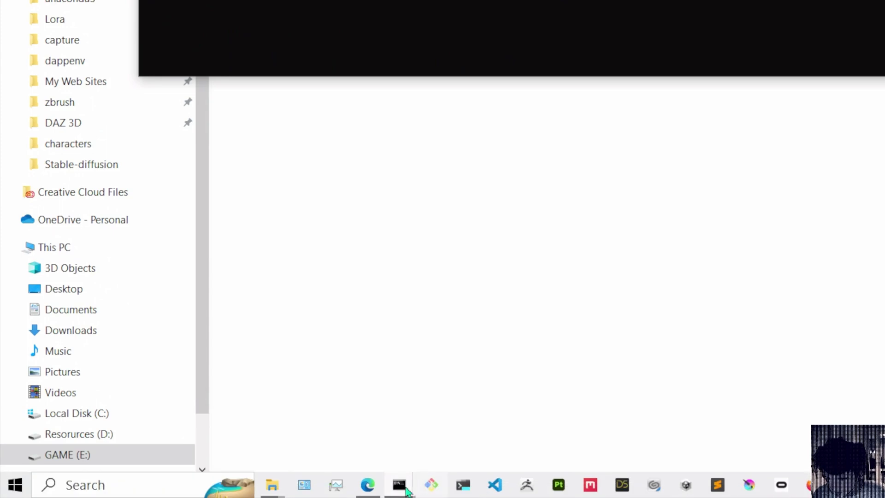
mouse_move(407, 491)
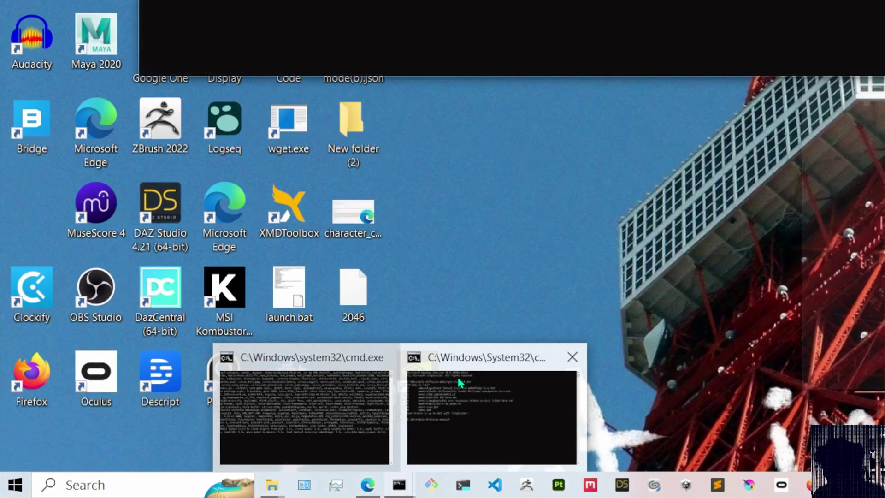
click(436, 420)
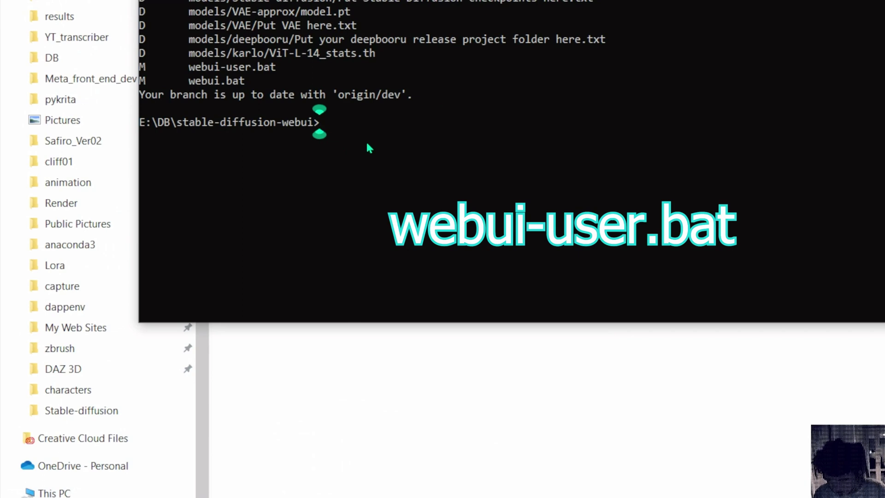
text(webui-)
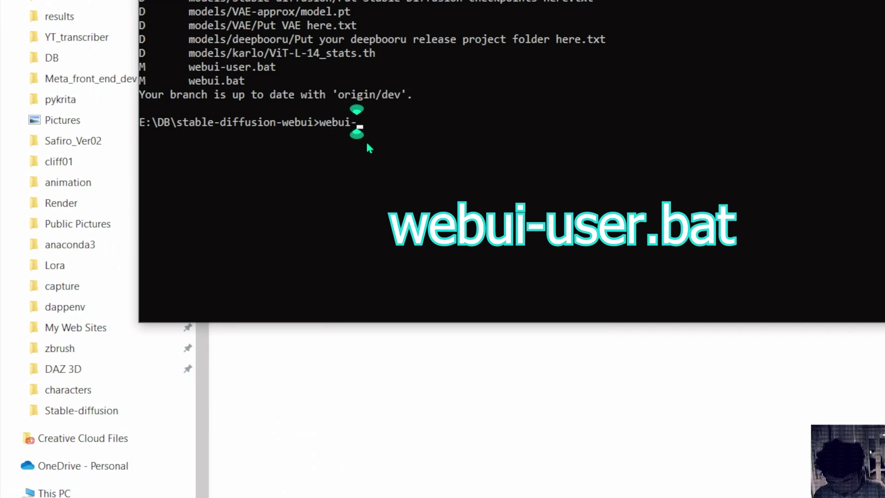
text(u)
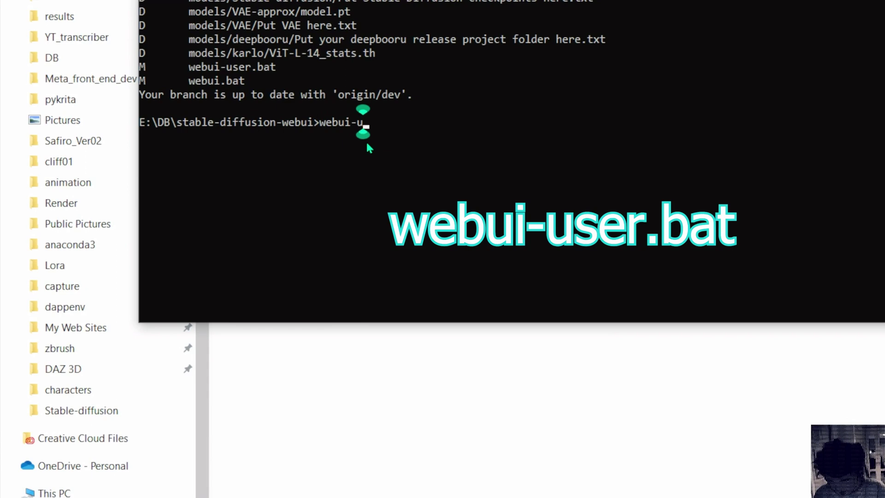
text(ser.bat)
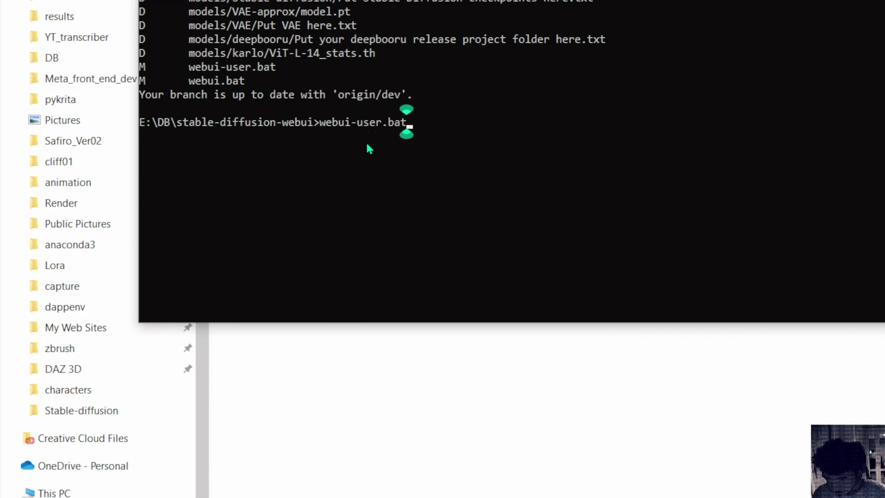
key(Return)
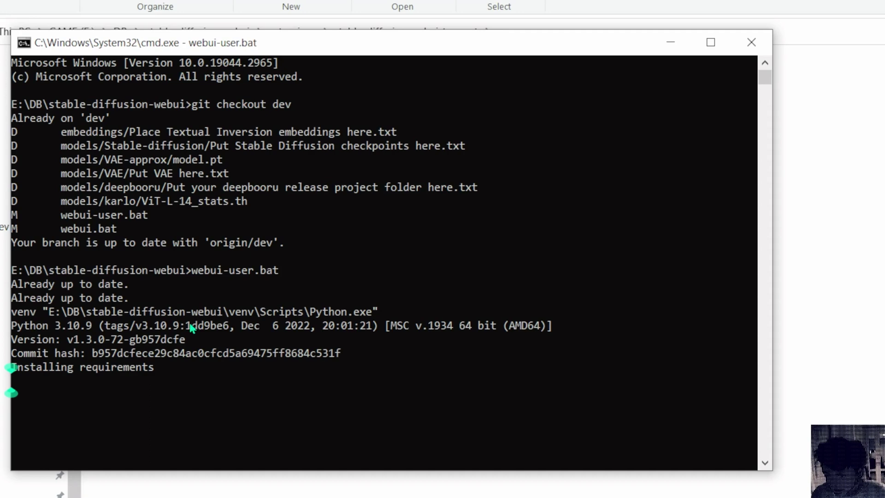
click(671, 42)
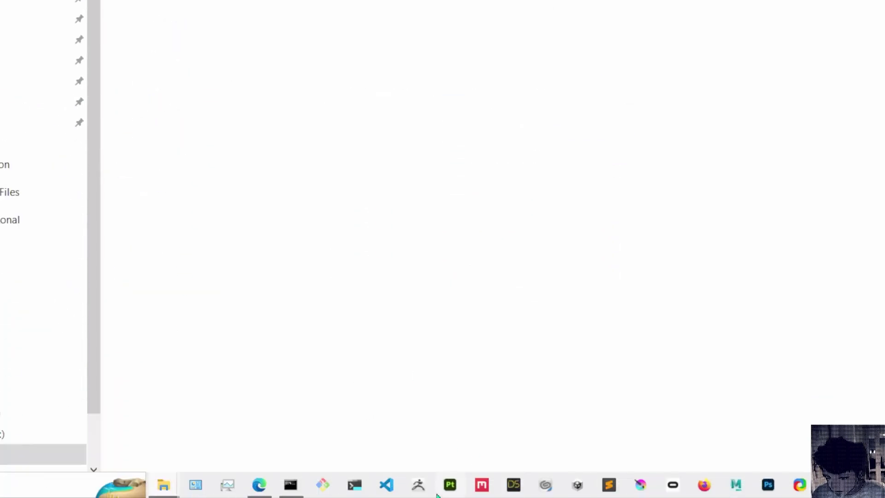
- Show the web UI's installed extensions list in the browser
mouse_move(297, 480)
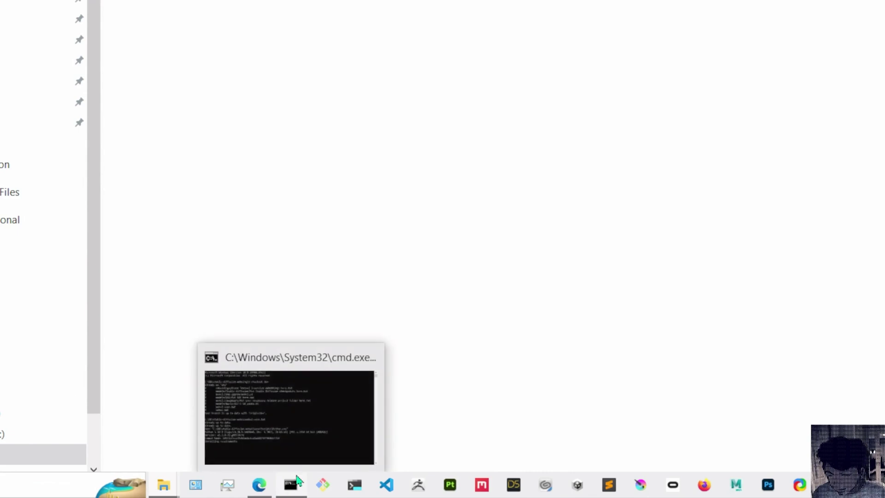
click(259, 484)
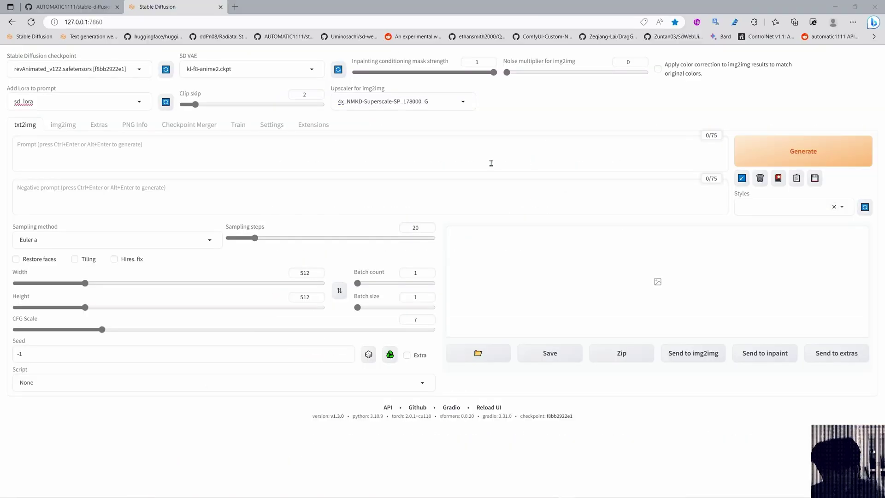
click(327, 132)
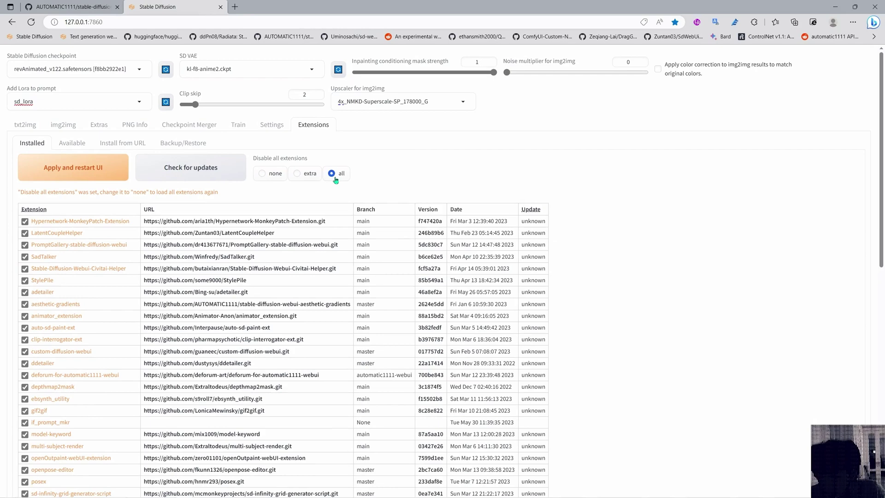
scroll(689, 288, down, 9)
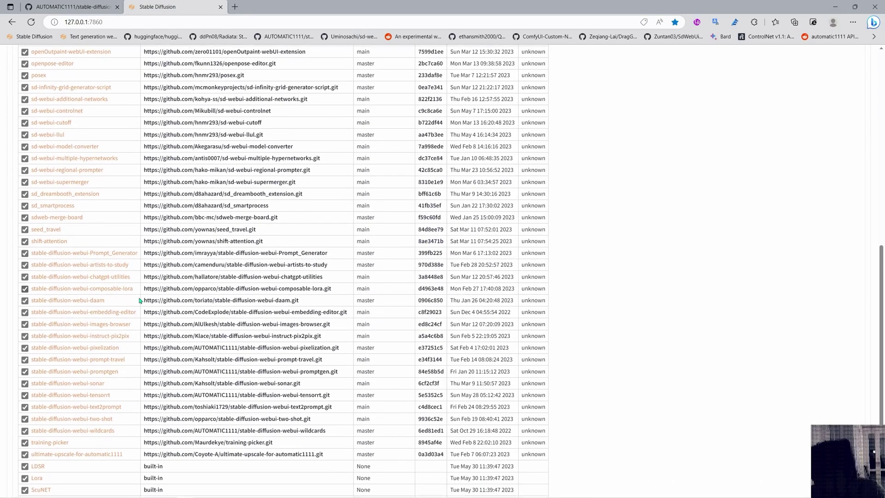
scroll(139, 300, down, 2)
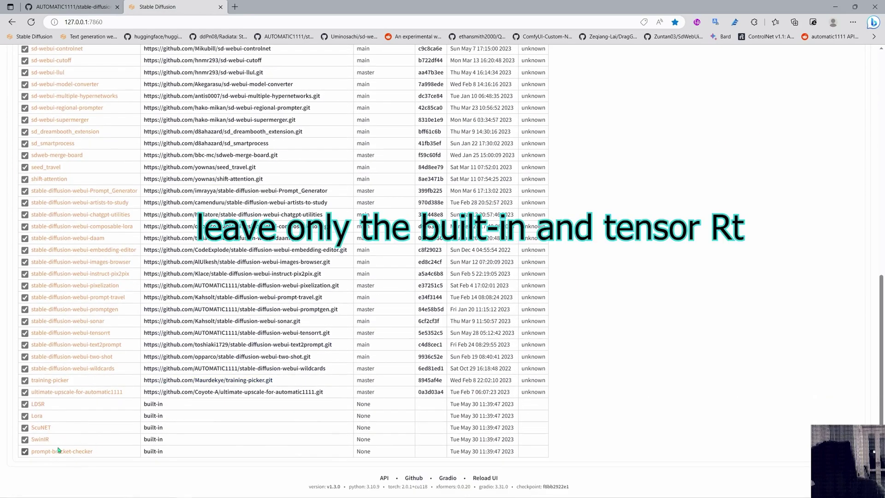
scroll(83, 318, up, 9)
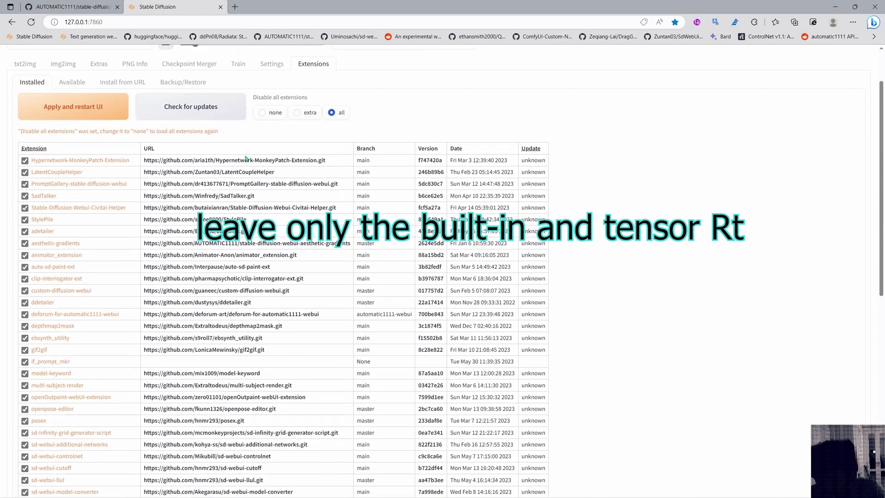
- Re-enable extensions, disable Hypernetwork-MonkeyPatch, LatentCoupleHelper, PromptGallery and SadTalker, then apply and restart
click(262, 113)
click(25, 161)
click(25, 172)
click(25, 184)
click(25, 196)
click(49, 109)
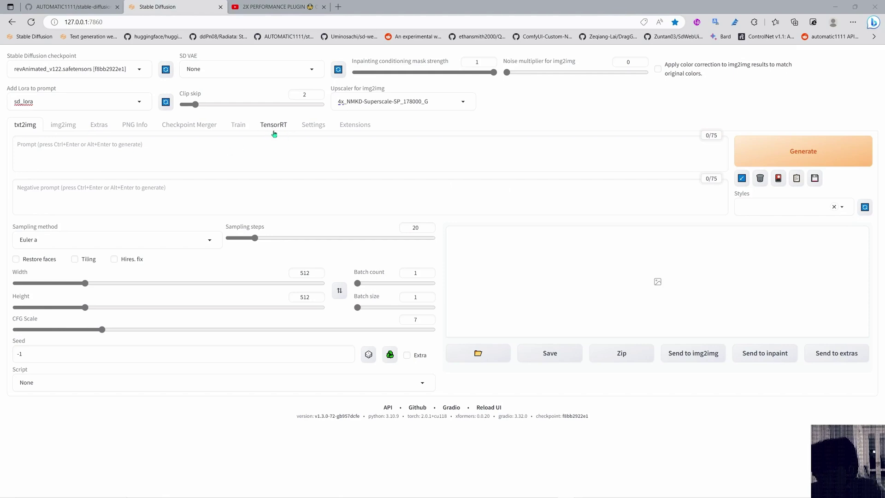
click(272, 128)
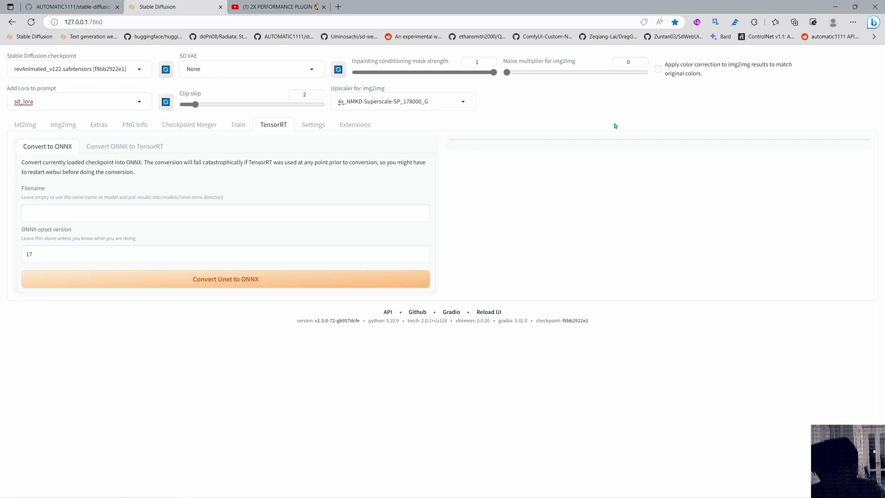
click(305, 127)
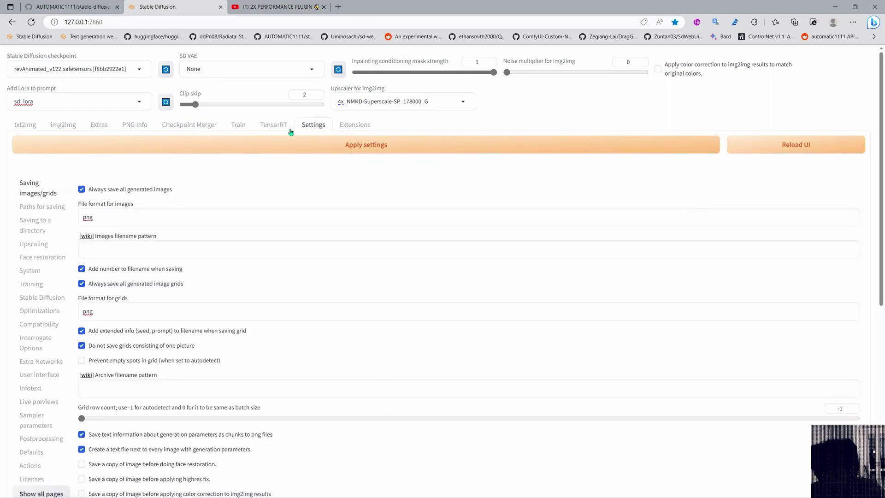
click(36, 364)
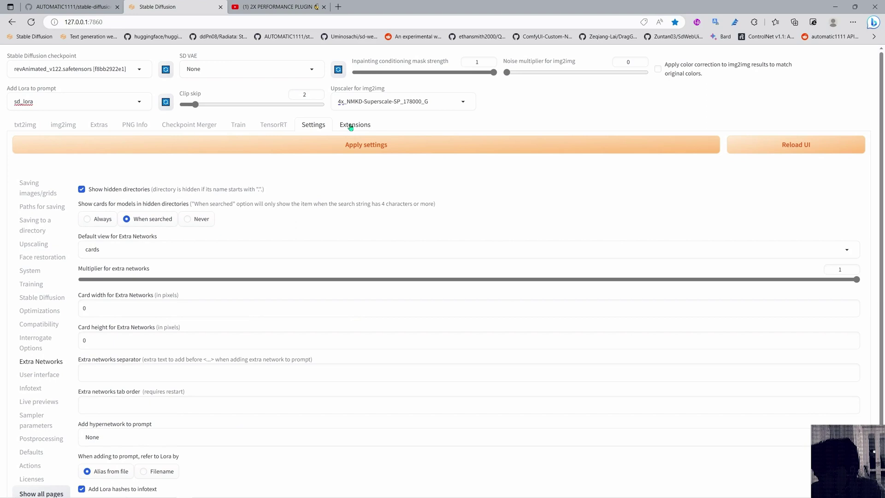
click(28, 124)
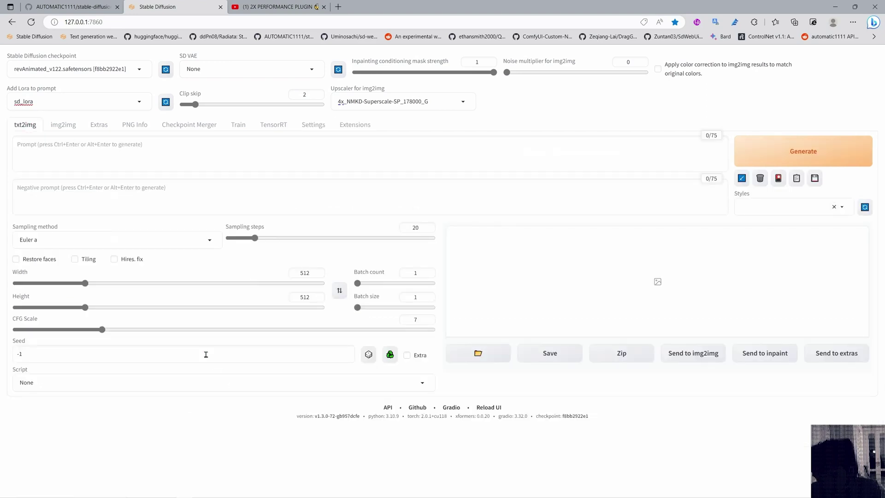
- Open the TensorRT tab and check the console log confirming the revAnimated_v122 ONNX export finished
click(279, 127)
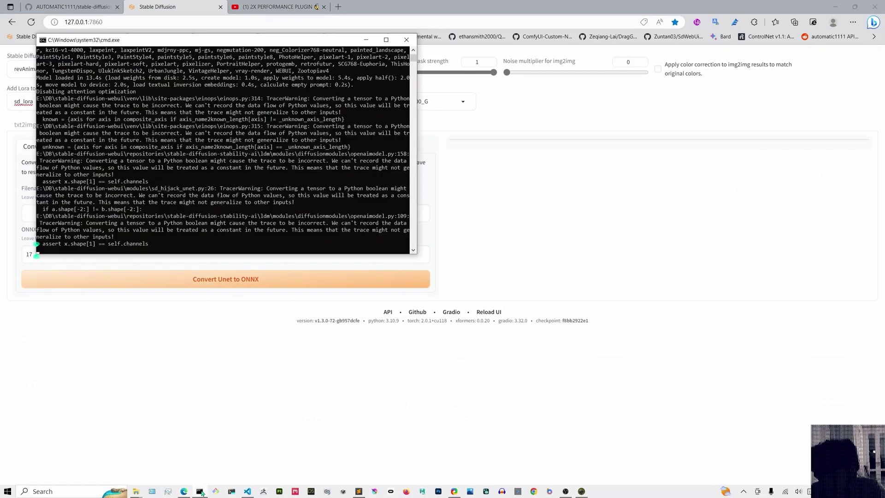
click(199, 491)
scroll(147, 202, down, 2)
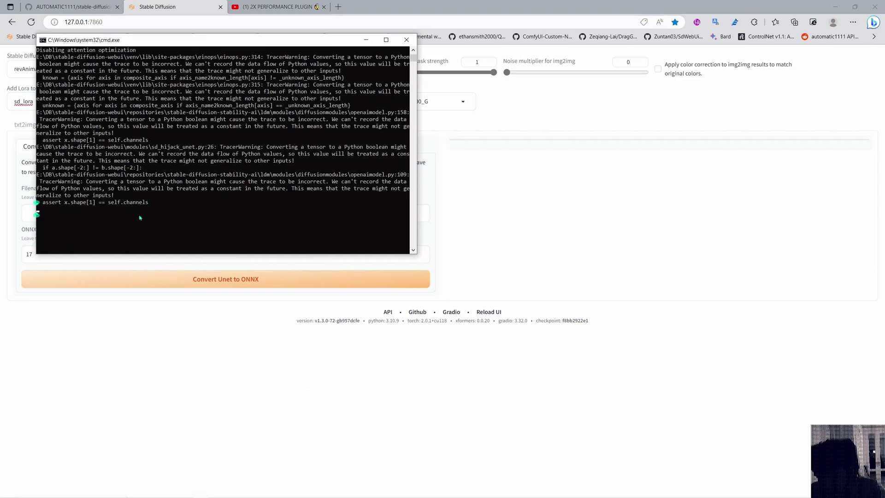
click(366, 40)
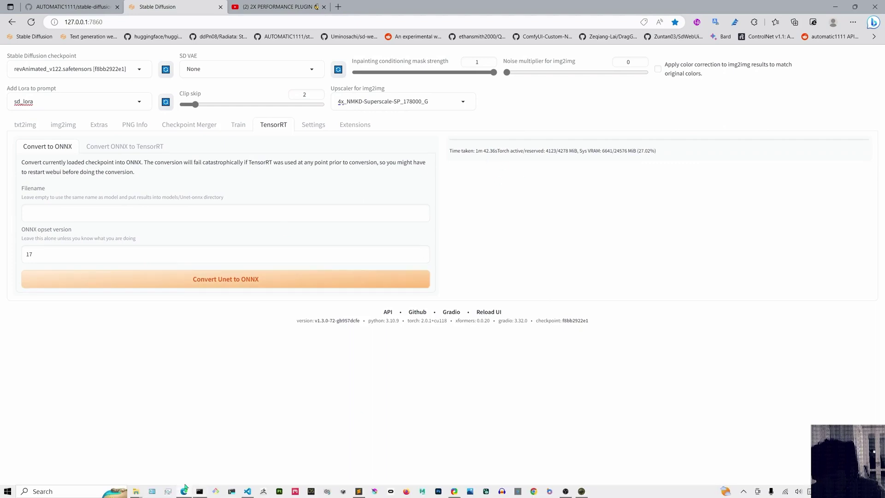
click(200, 491)
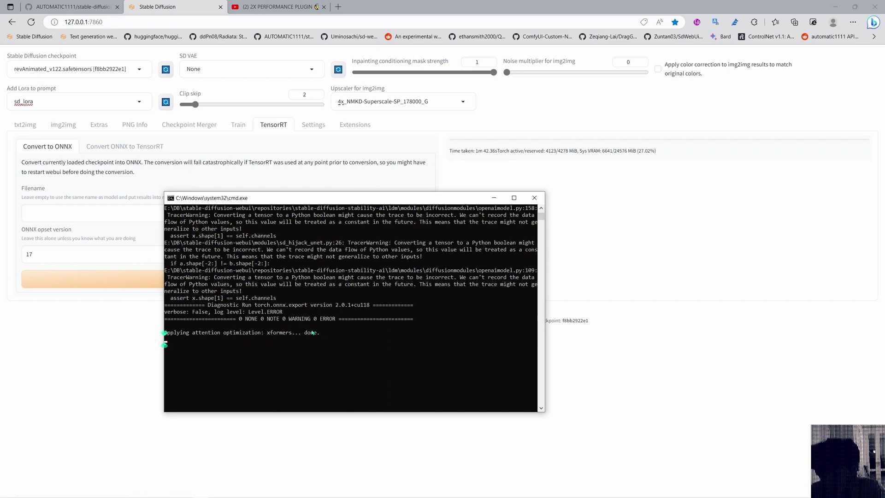
click(494, 199)
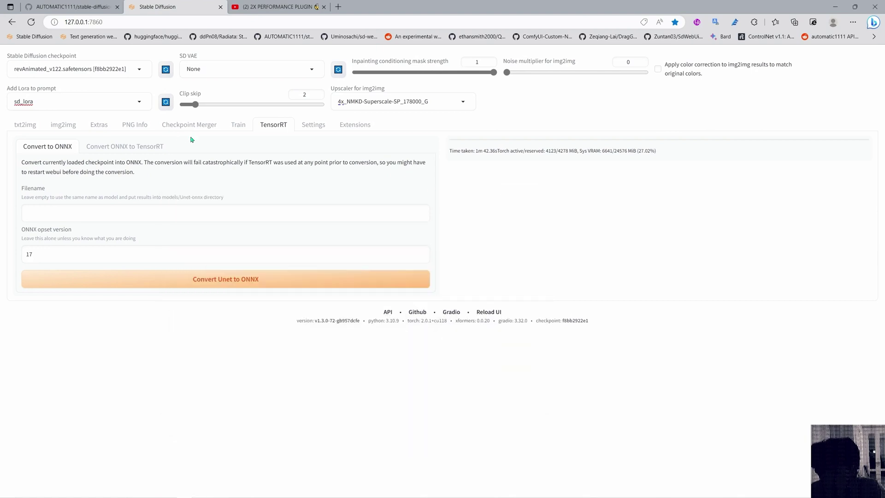
- Fill the Onnx model filename field with the revAnimated_v122.onnx path
click(111, 148)
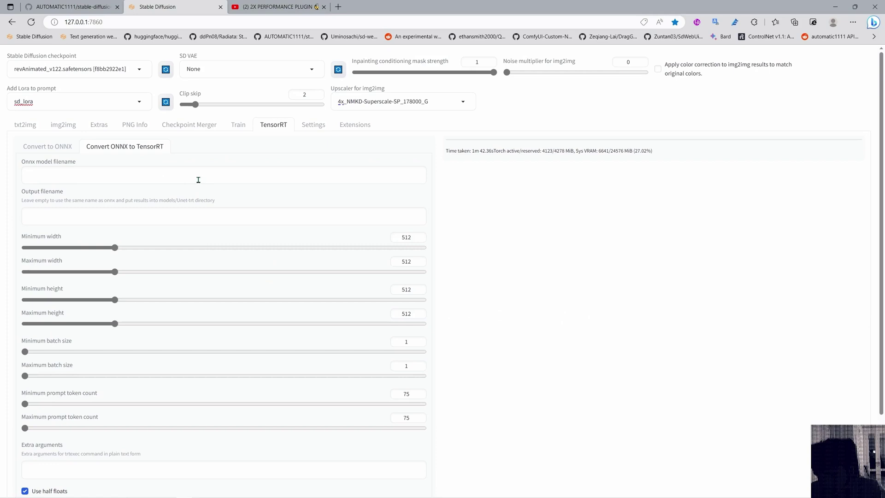
click(71, 174)
mouse_move(135, 495)
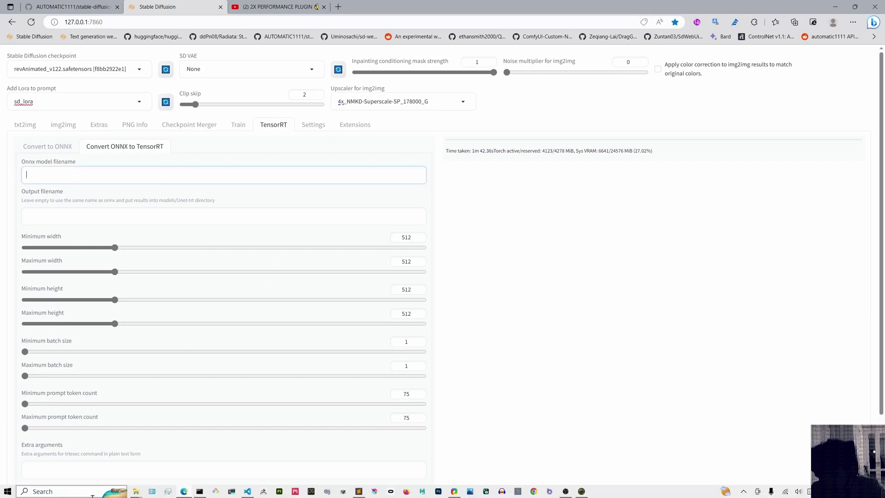
click(102, 466)
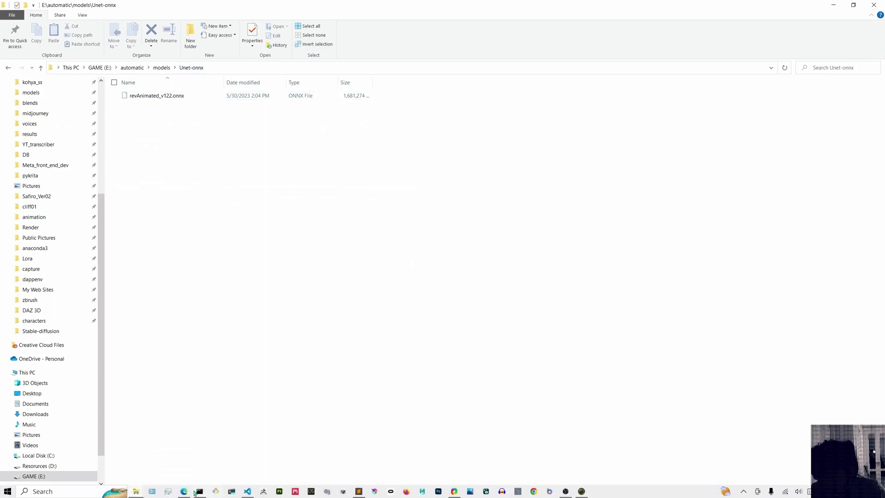
click(185, 491)
right_click(87, 177)
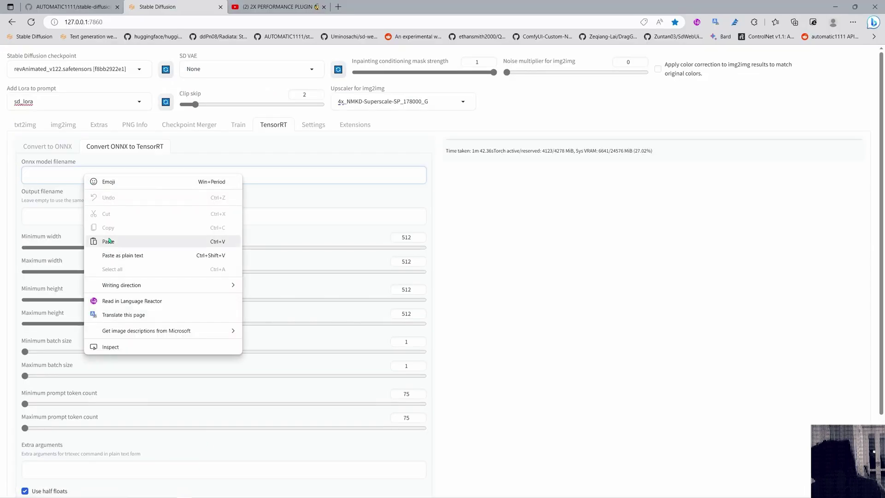
click(109, 241)
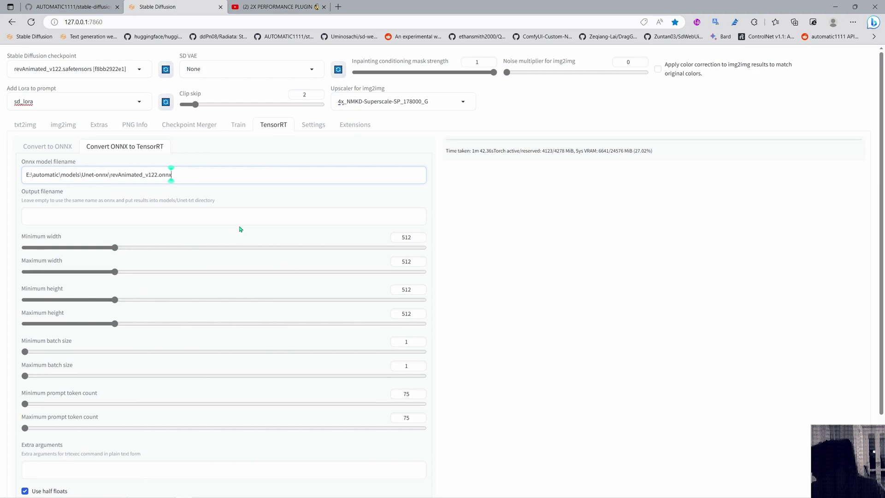
- Set maximum batch size to 4 and maximum prompt token count to 300
scroll(239, 229, down, 2)
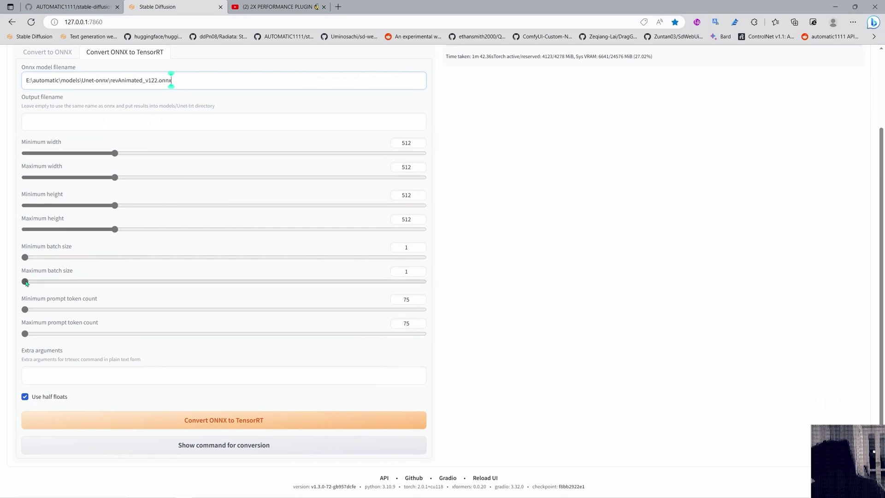
drag(25, 281, 109, 290)
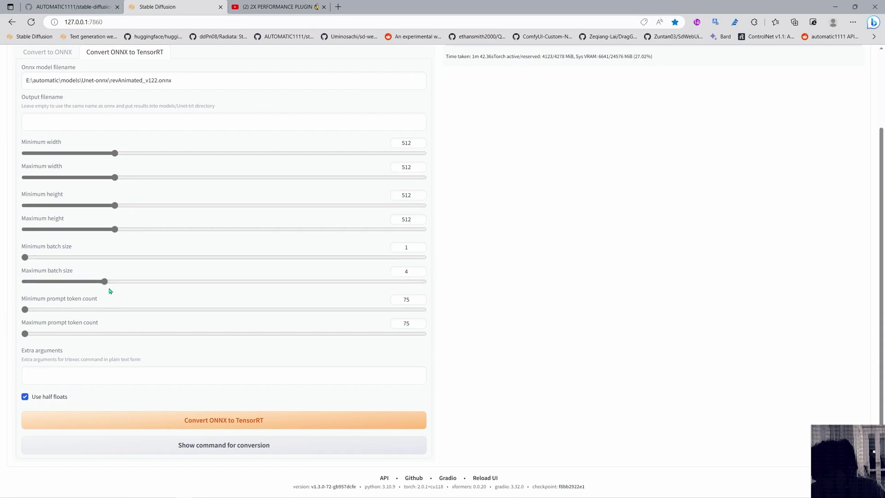
click(180, 337)
click(368, 332)
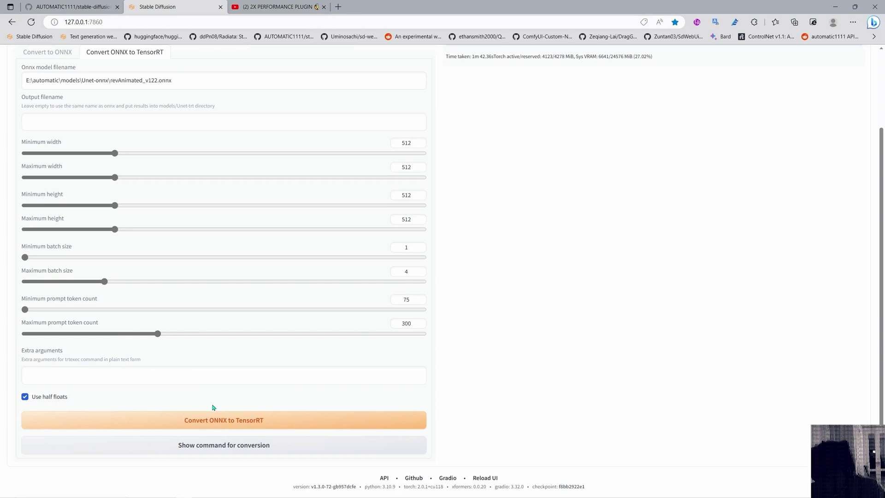
scroll(214, 405, up, 1)
scroll(219, 417, down, 1)
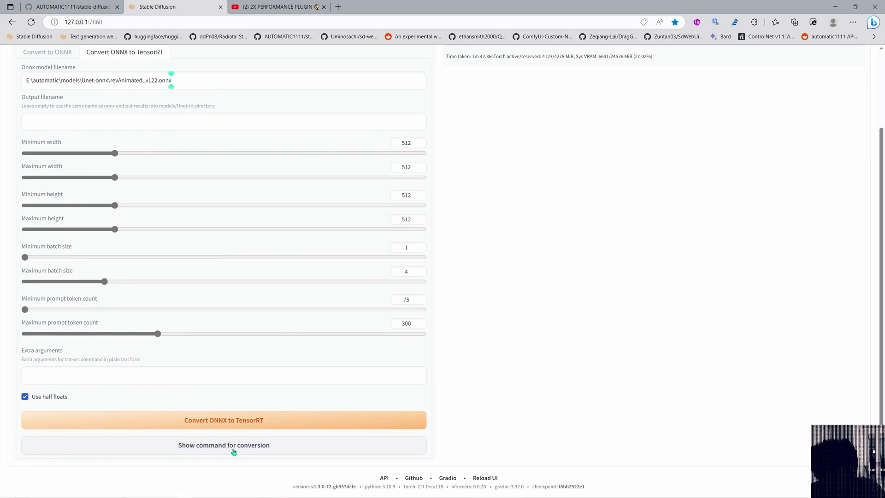
- Preview the trtexec command and build the revAnimated_v122 TensorRT engine, following the console log
click(268, 447)
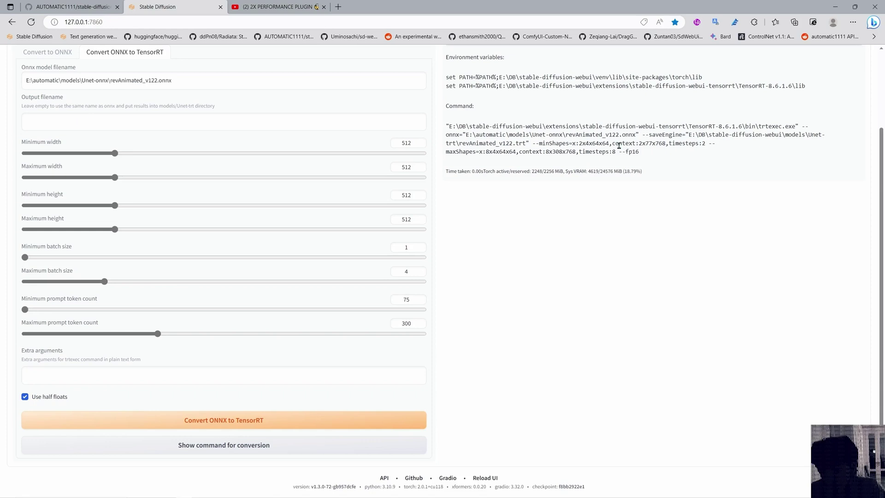
click(203, 428)
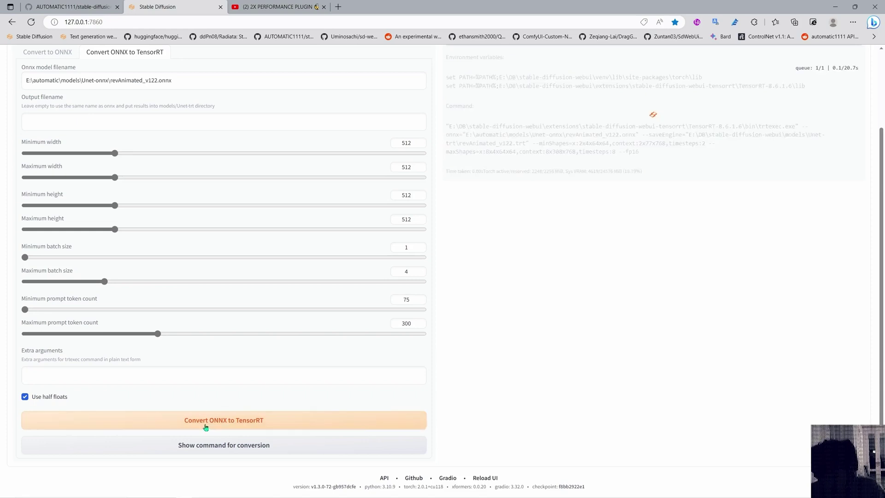
mouse_move(258, 492)
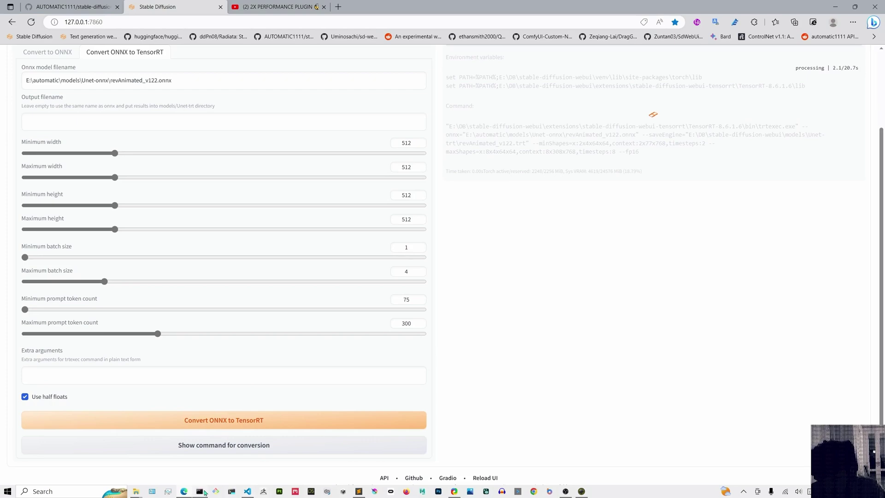
click(204, 492)
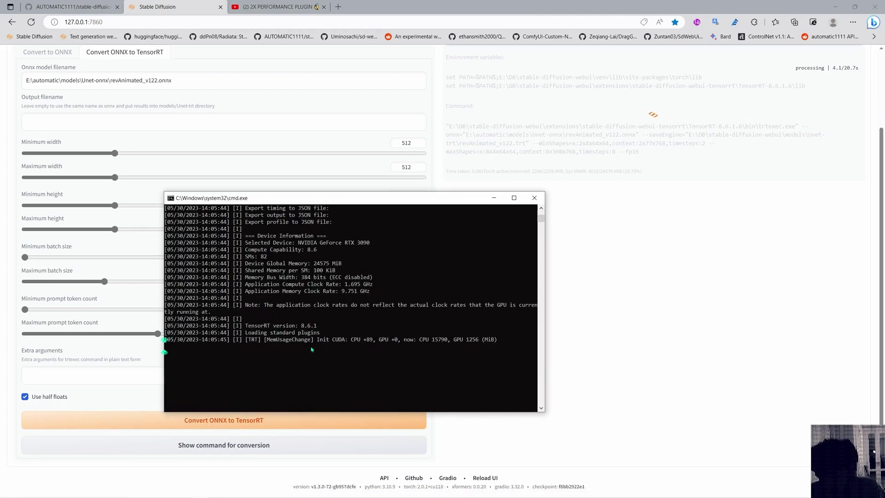
scroll(312, 349, down, 2)
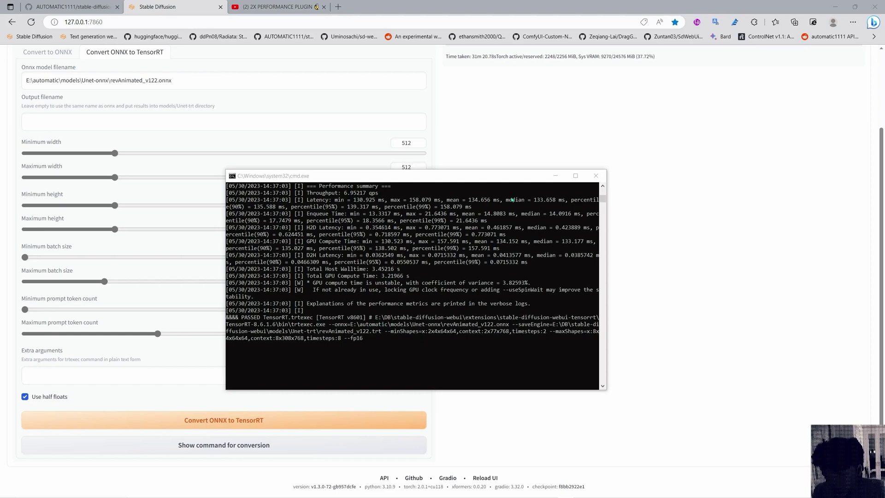
click(555, 176)
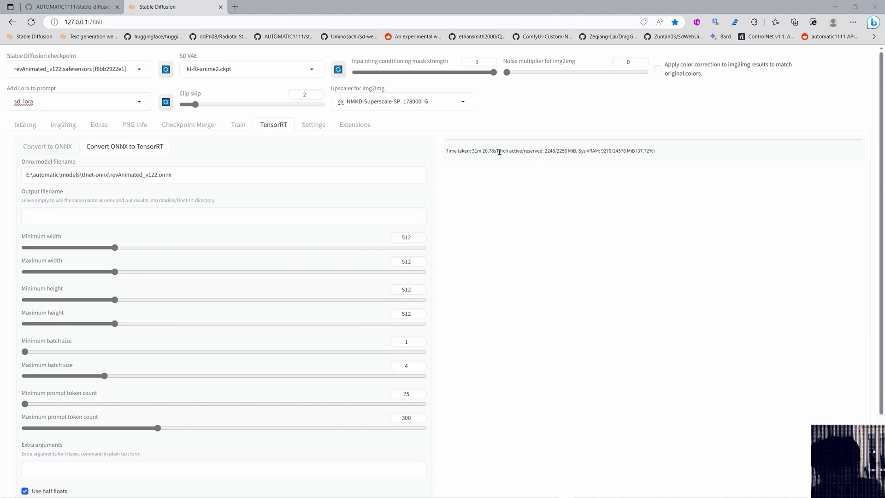
mouse_move(237, 493)
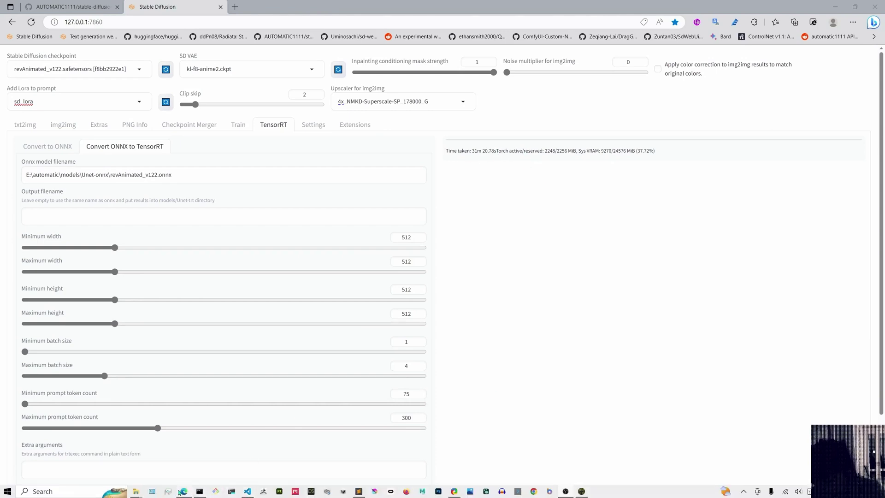
- Confirm revAnimated_v122.trt is inside the Unet-trt folder, then return to the web UI
mouse_move(136, 491)
click(85, 449)
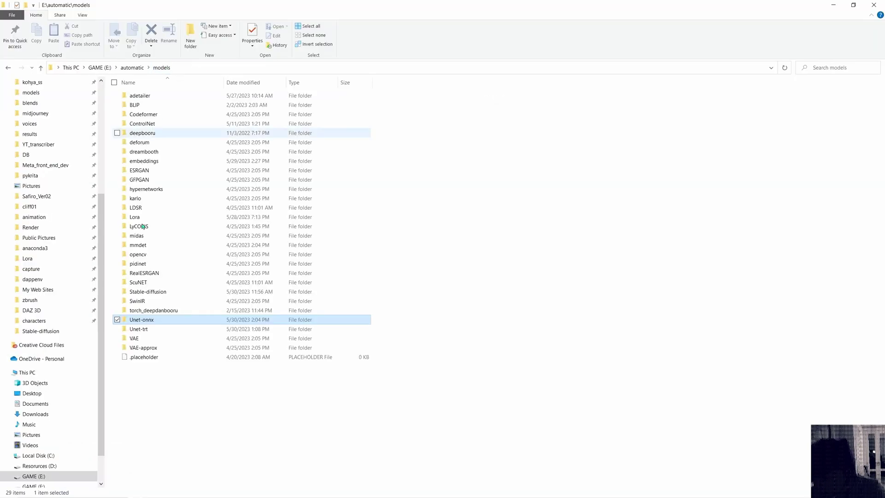
double_click(138, 329)
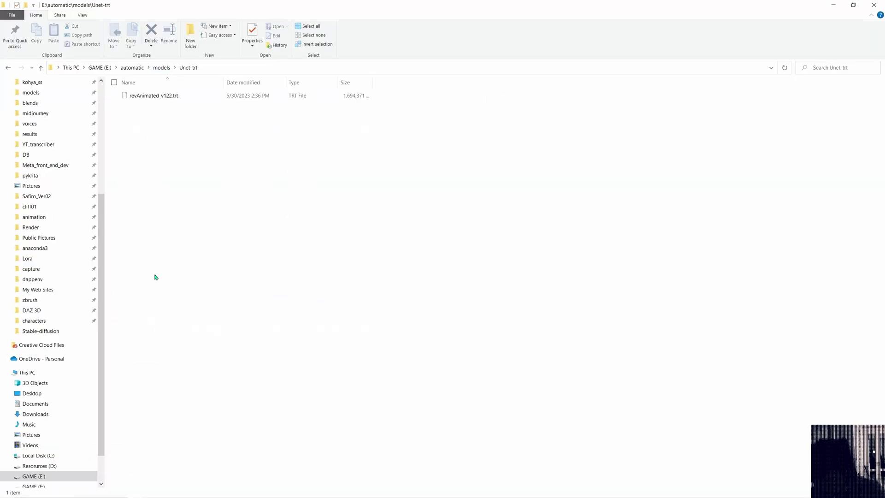
key(alt+Tab)
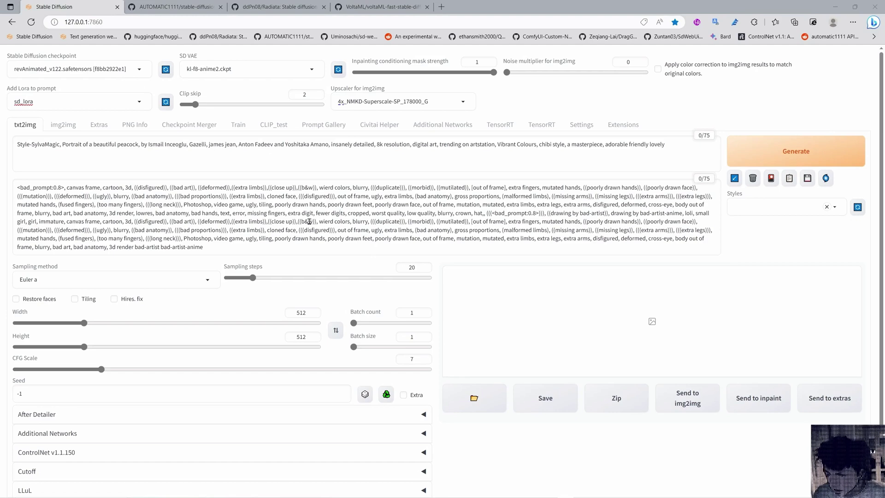
- Switch the sampling method to UniPC and raise the batch count to 8
click(189, 280)
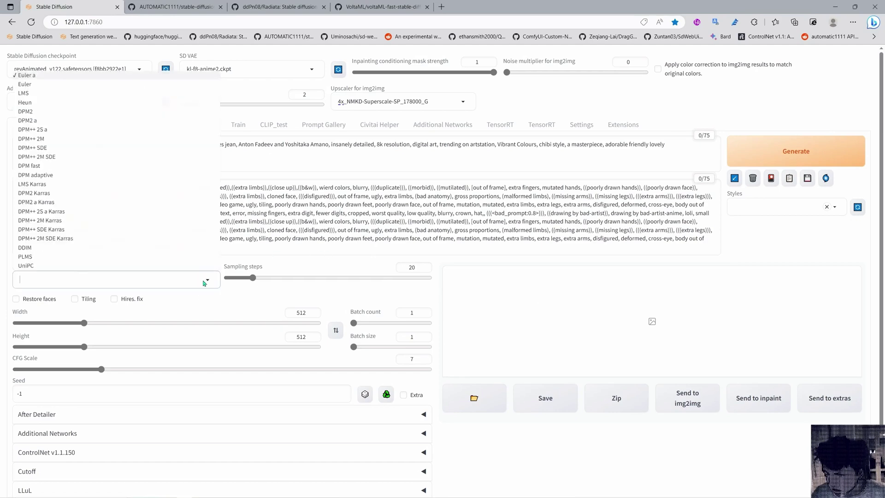
click(37, 268)
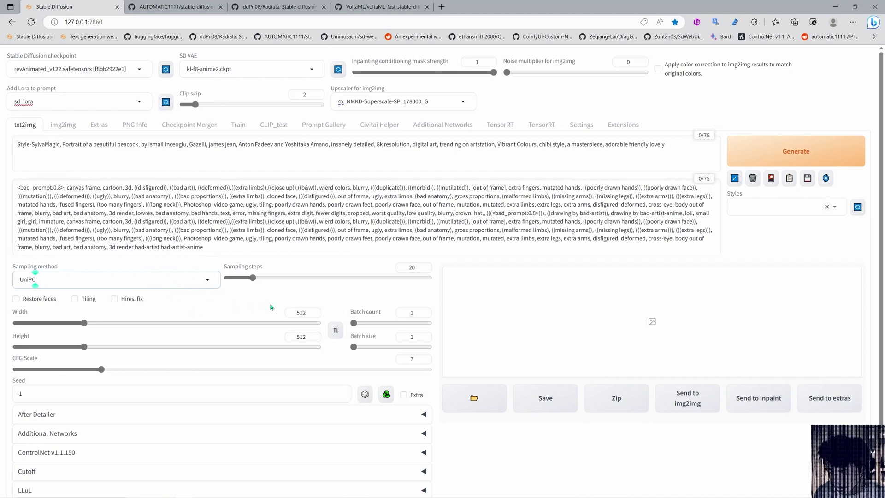
drag(368, 323, 360, 328)
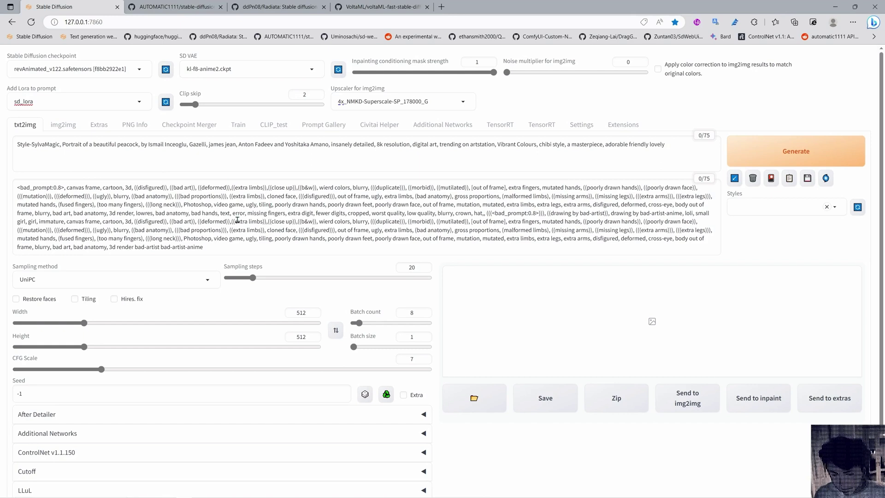
- Generate the 8-image peacock batch and watch the console report about 8–9 it/s per image
click(765, 154)
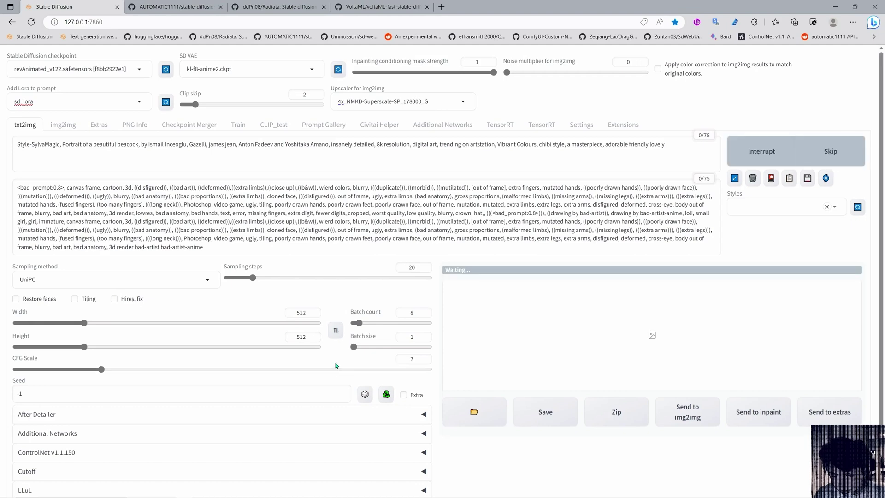
key(alt+Tab)
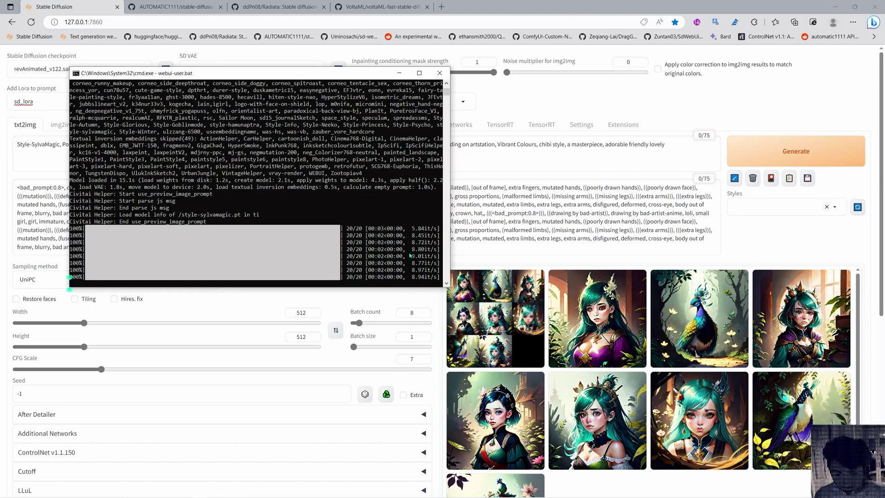
drag(391, 74, 456, 177)
scroll(311, 284, down, 4)
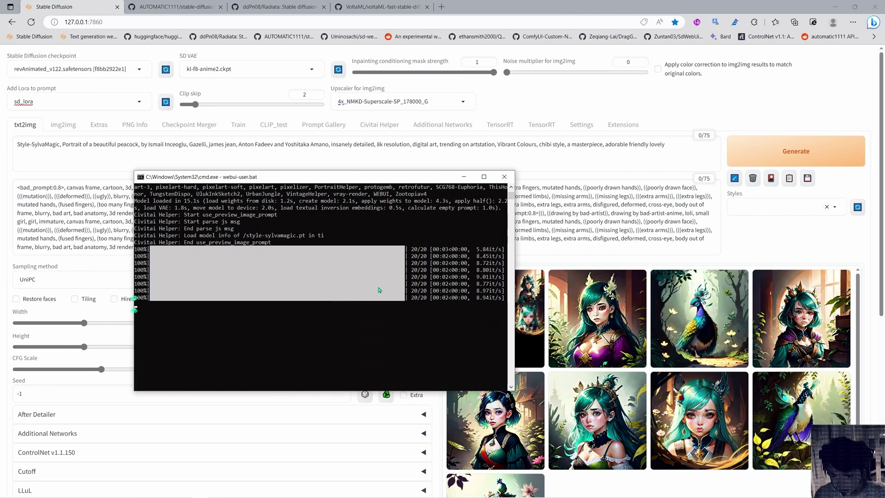
- Move revAnimated_v122.trt from the models folder into Unet-trt and confirm it is there
mouse_move(244, 497)
click(139, 491)
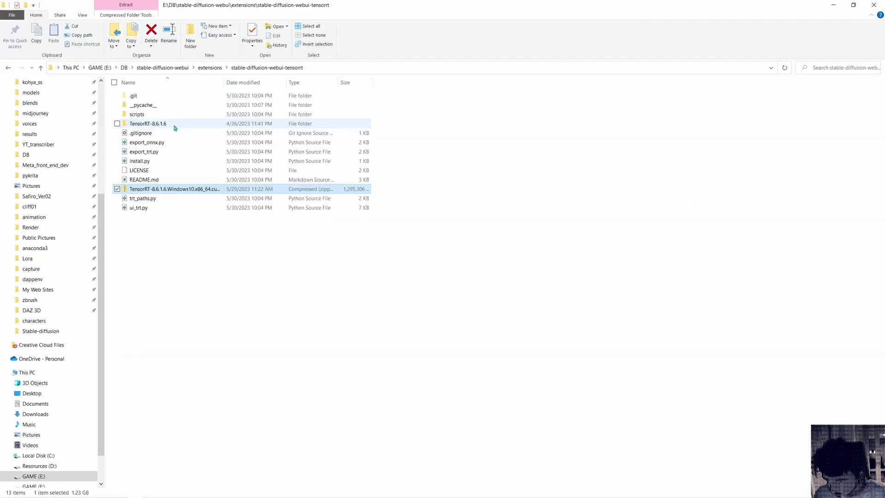
scroll(51, 114, up, 5)
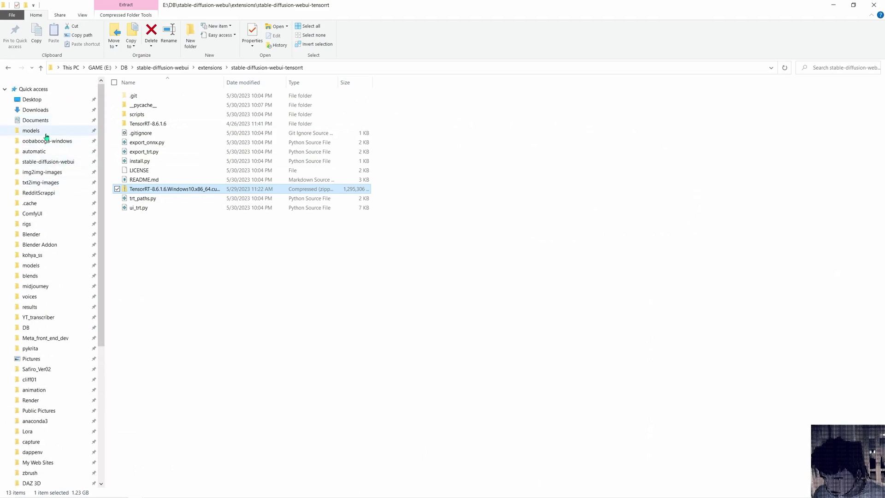
click(46, 131)
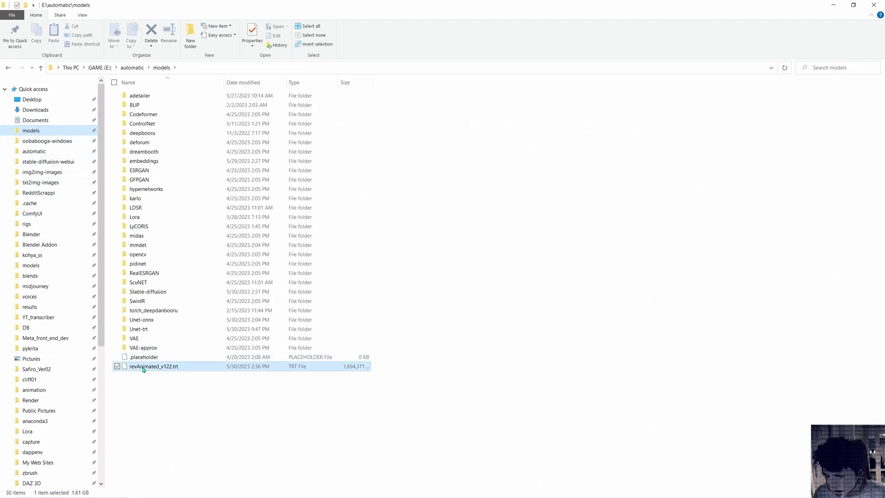
drag(142, 367, 139, 331)
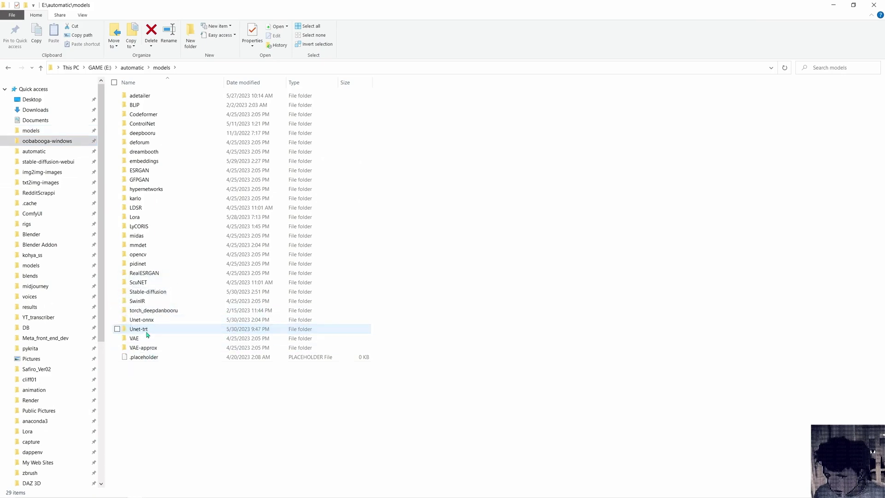
double_click(156, 331)
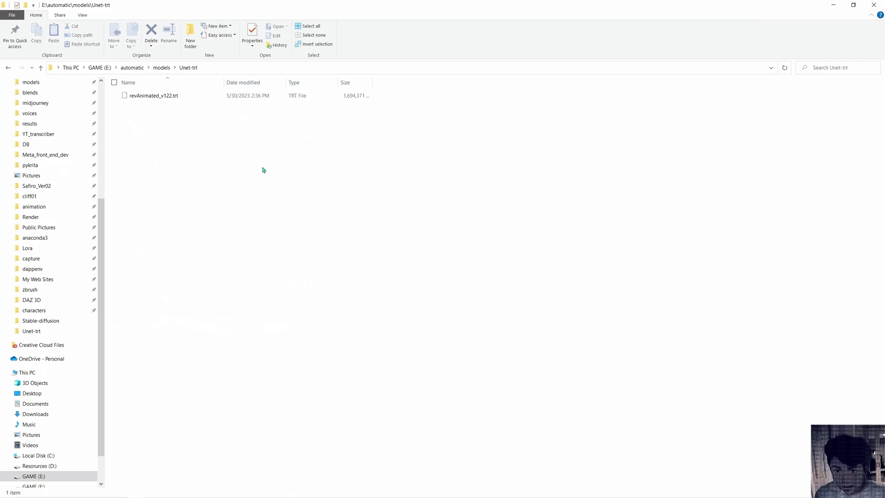
- Apply the extensions and restart the web UI so it reloads with default settings
click(834, 8)
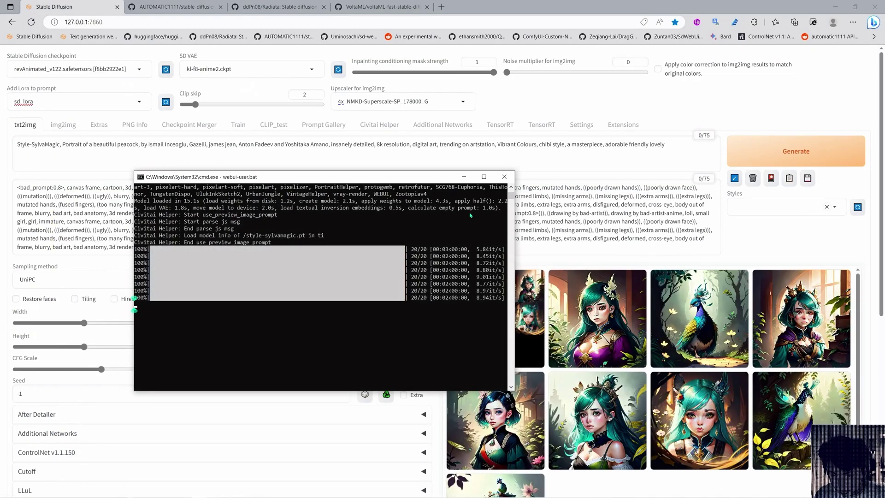
drag(388, 179, 416, 189)
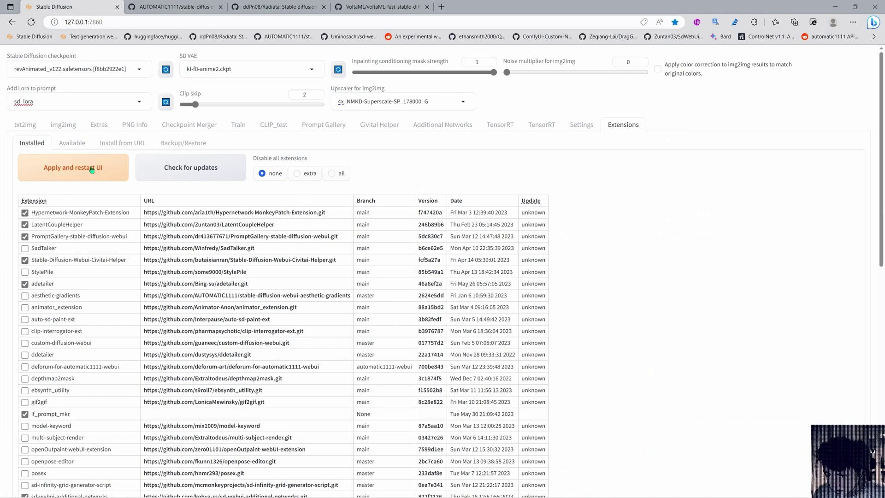
click(89, 169)
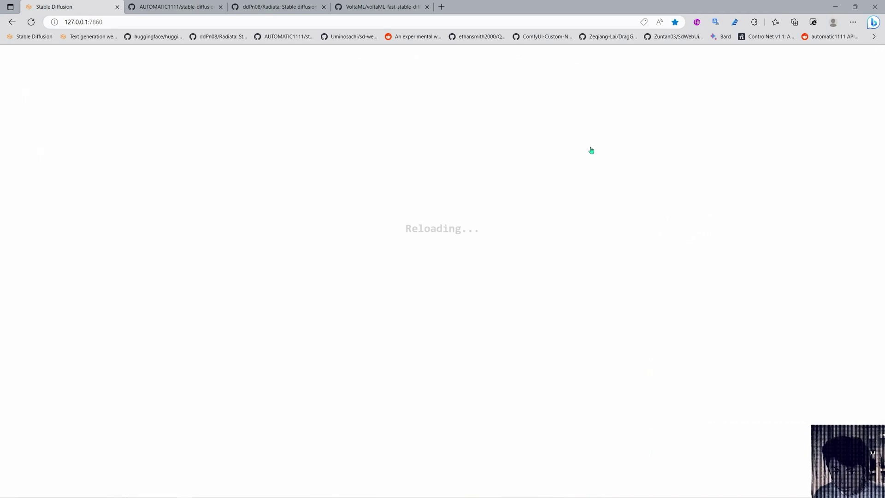
mouse_move(257, 495)
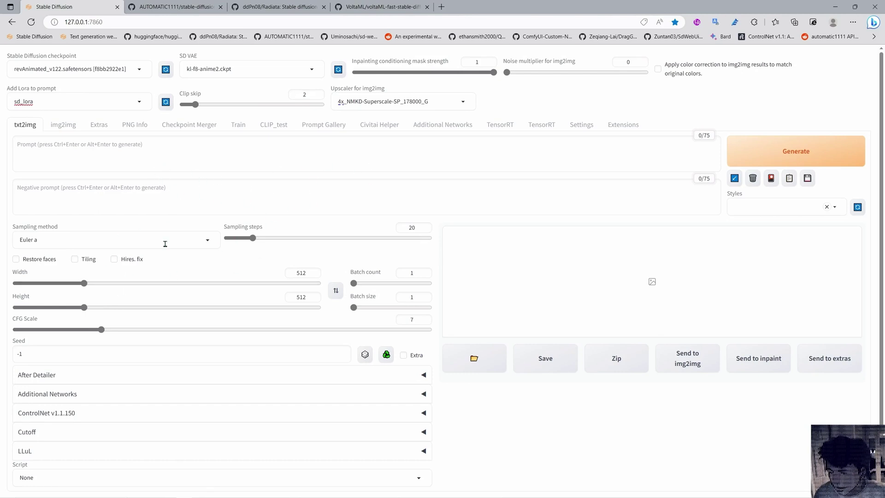
- Select UniPC as the sampling method again on the reloaded txt2img page
click(85, 243)
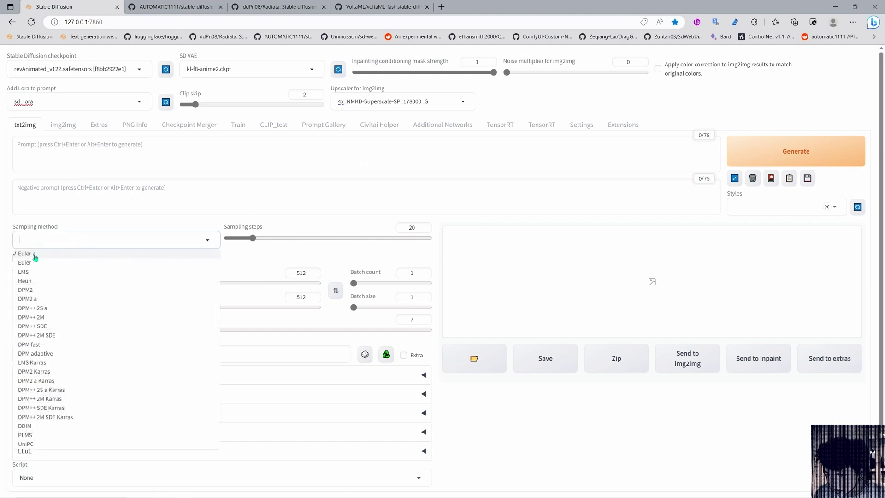
click(27, 444)
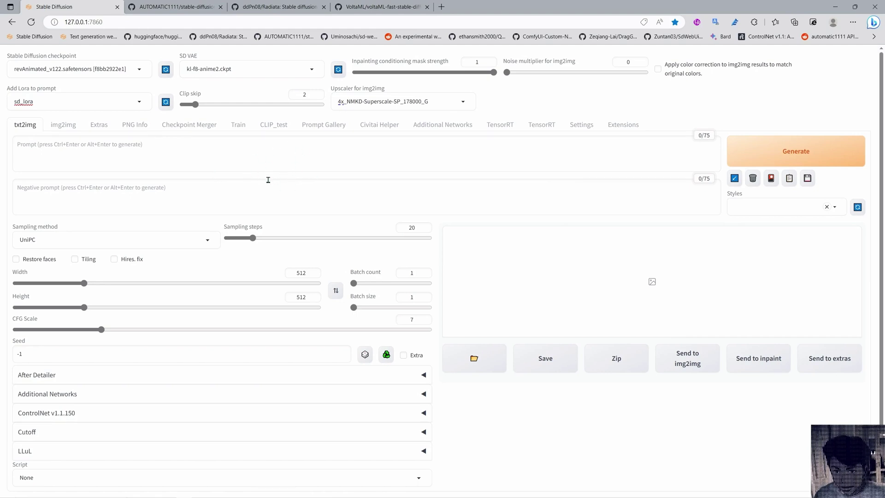
- Read through the ddPn08/Radiata repository README
click(282, 8)
scroll(359, 252, up, 15)
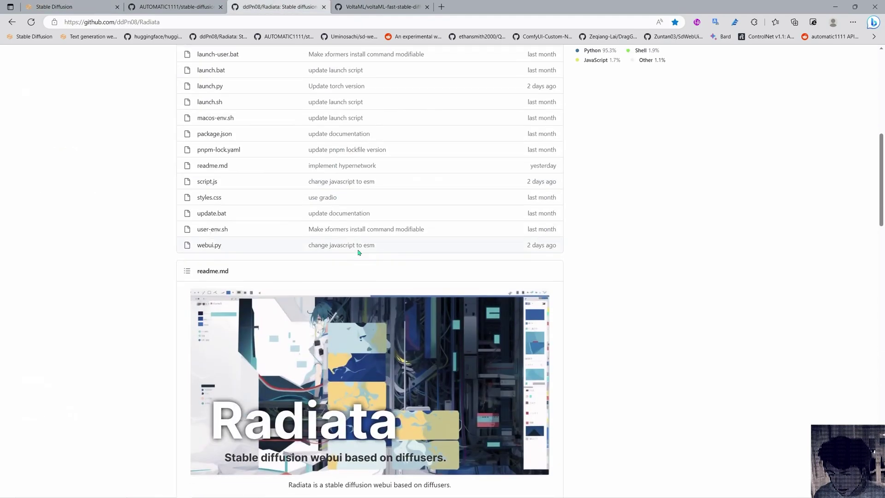
scroll(364, 253, up, 8)
scroll(355, 250, down, 15)
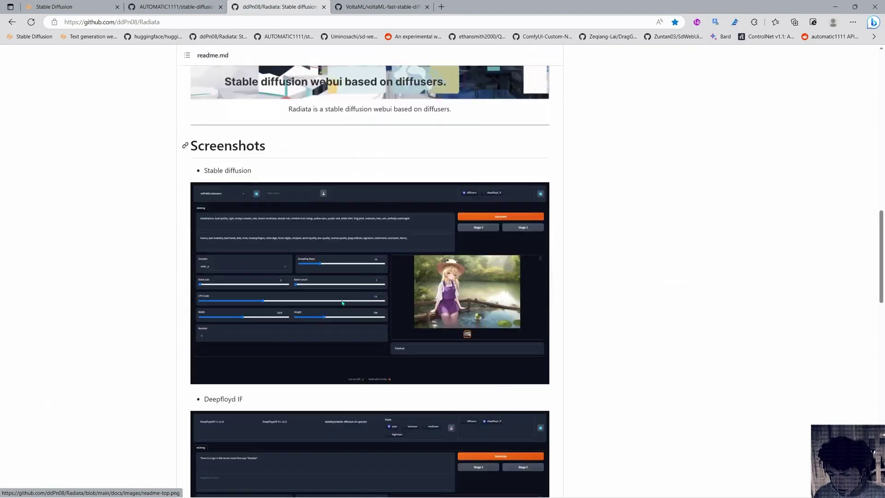
scroll(342, 303, down, 7)
scroll(270, 171, up, 9)
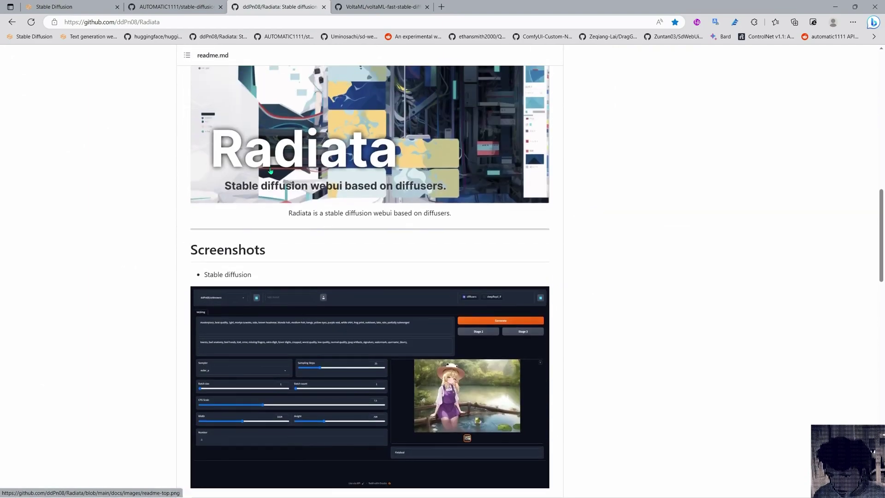
scroll(346, 343, up, 4)
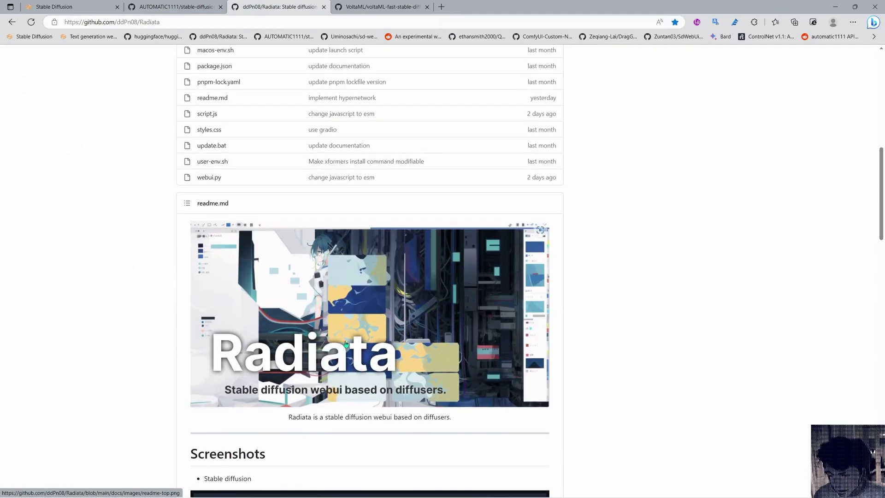
scroll(350, 357, up, 2)
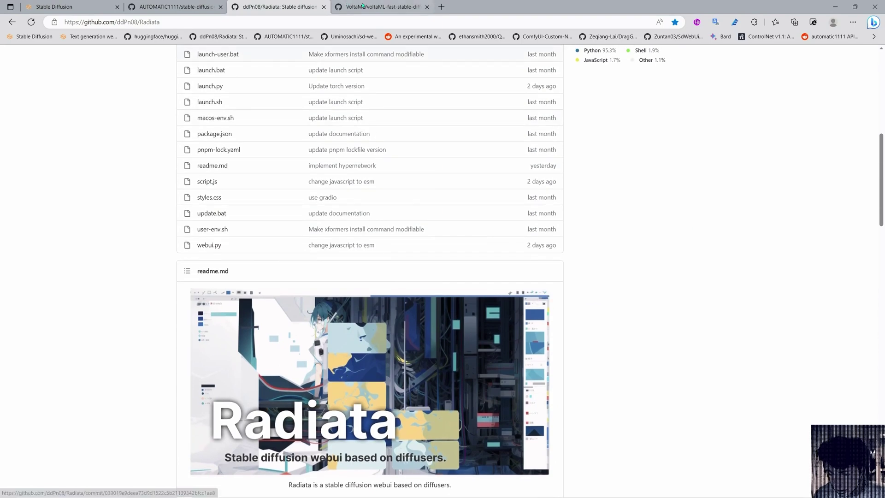
- Look through the VoltaML repository page
key(ctrl+Tab)
scroll(357, 199, up, 4)
scroll(350, 313, down, 3)
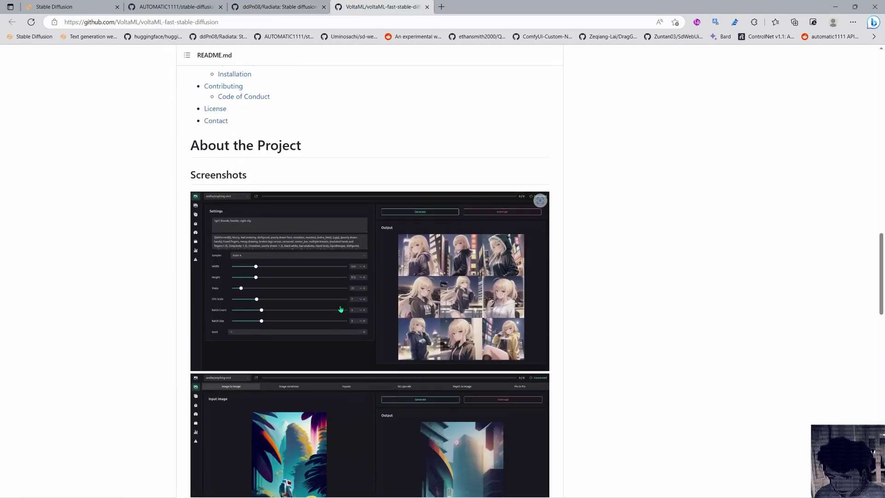
scroll(357, 329, down, 7)
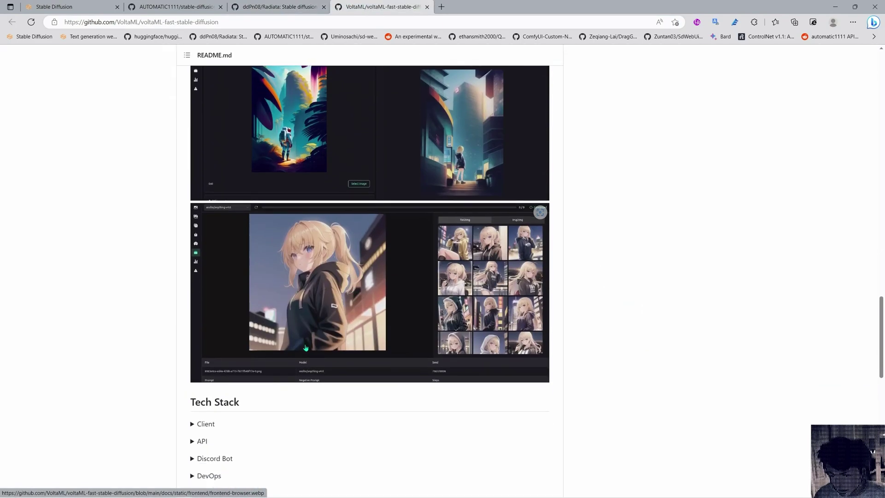
scroll(297, 352, up, 7)
scroll(321, 324, up, 7)
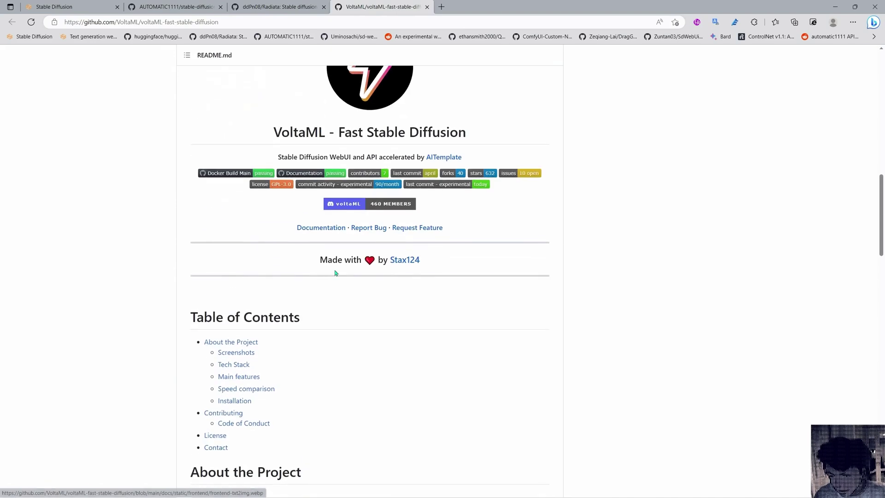
scroll(373, 251, up, 5)
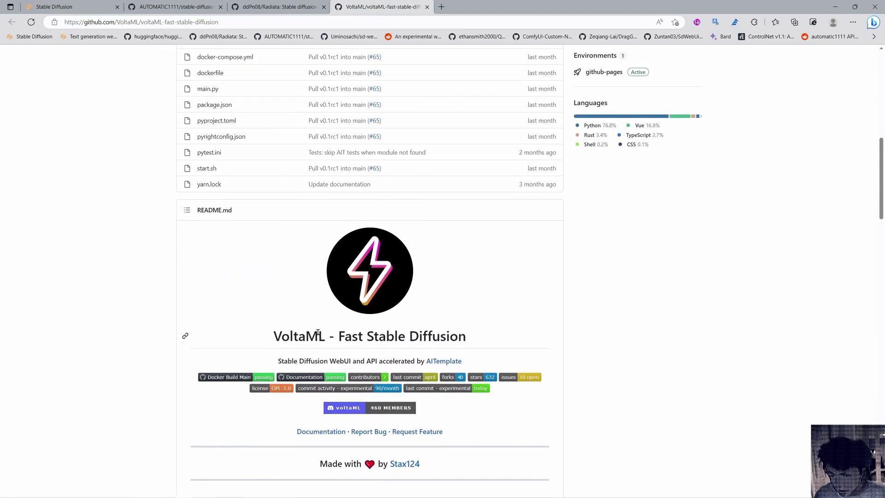
- Revisit the Radiata README, then bring up the TensorRT extension page and the web UI
click(288, 8)
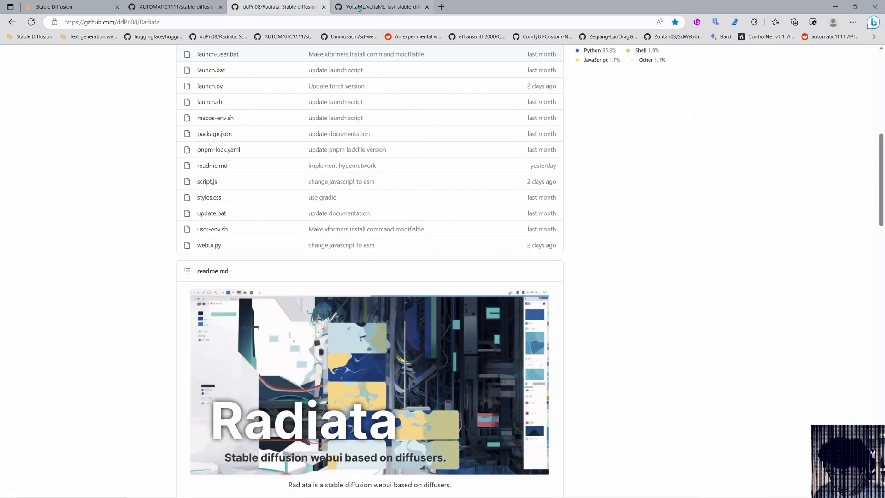
click(356, 8)
click(279, 7)
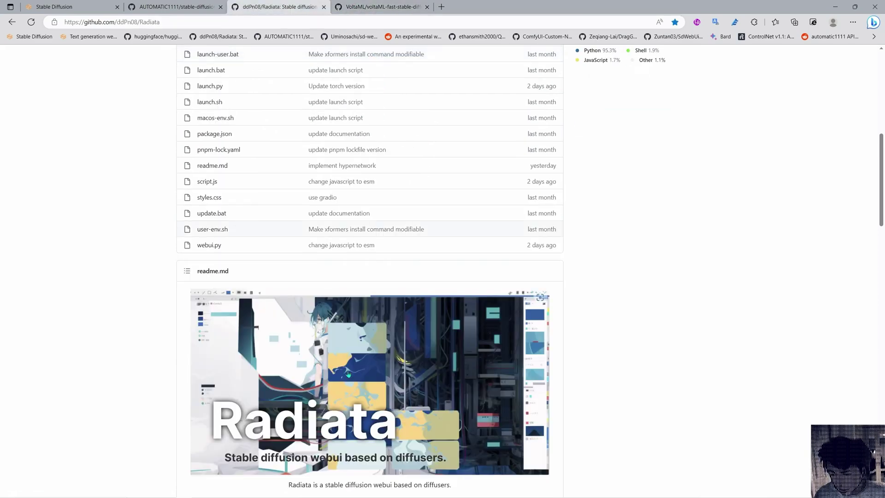
scroll(358, 331, down, 7)
scroll(358, 331, down, 6)
scroll(361, 350, up, 6)
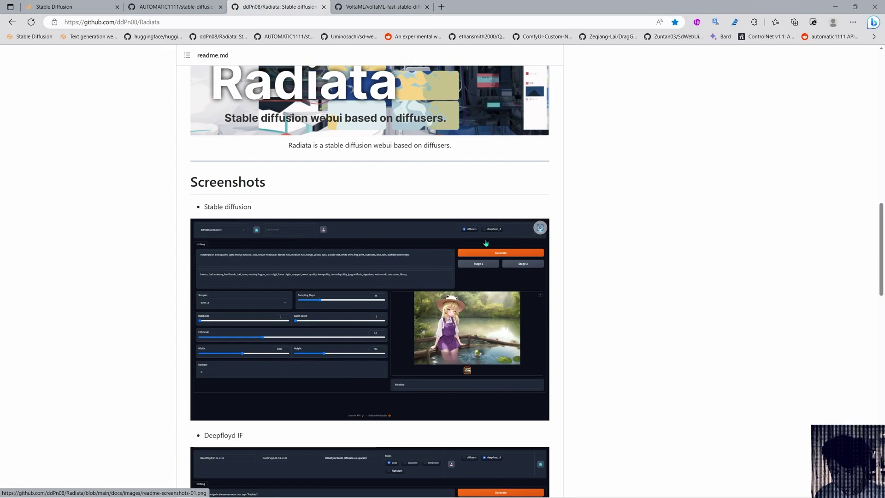
scroll(440, 326, up, 8)
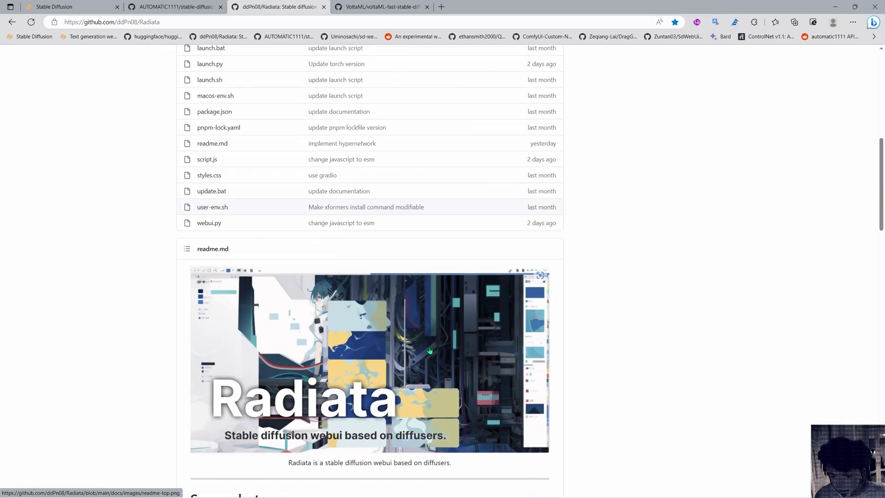
scroll(433, 304, up, 5)
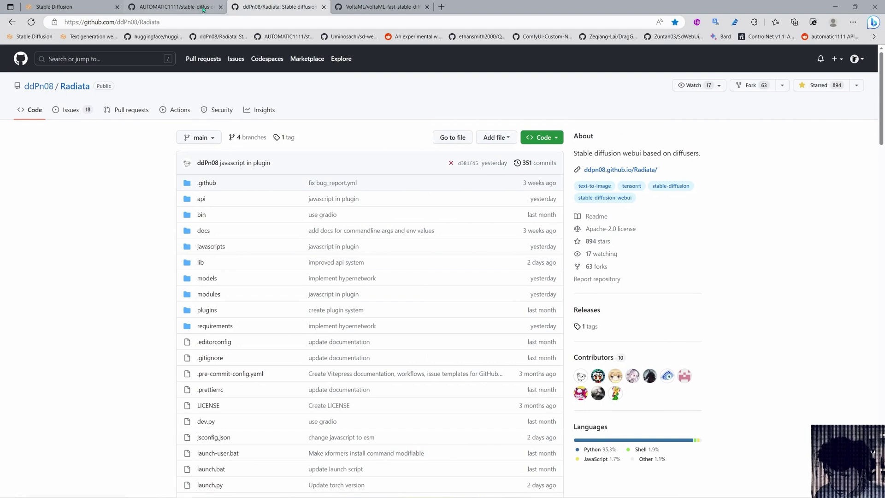
click(201, 5)
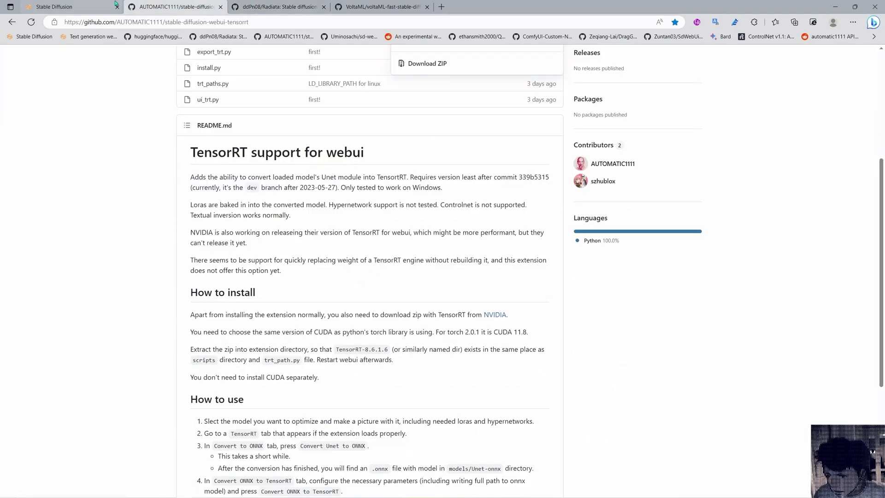
click(92, 4)
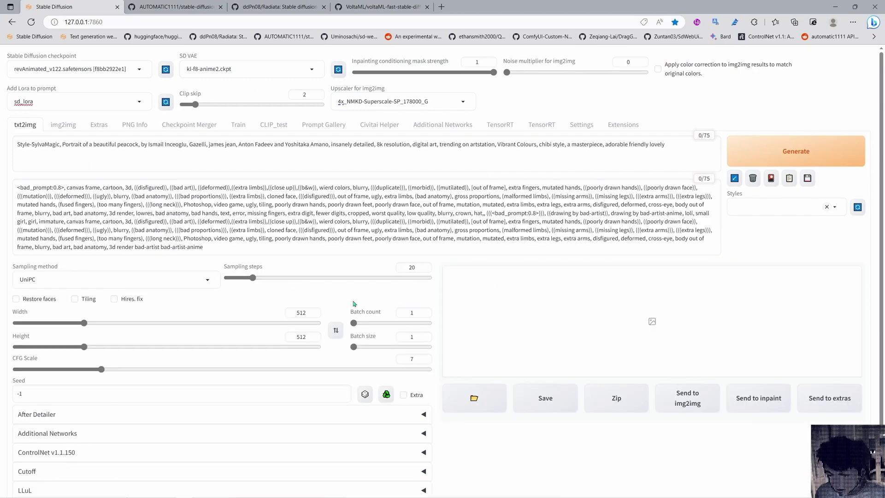
- Raise the txt2img batch count back to 8 for the peacock prompt
drag(353, 323, 360, 324)
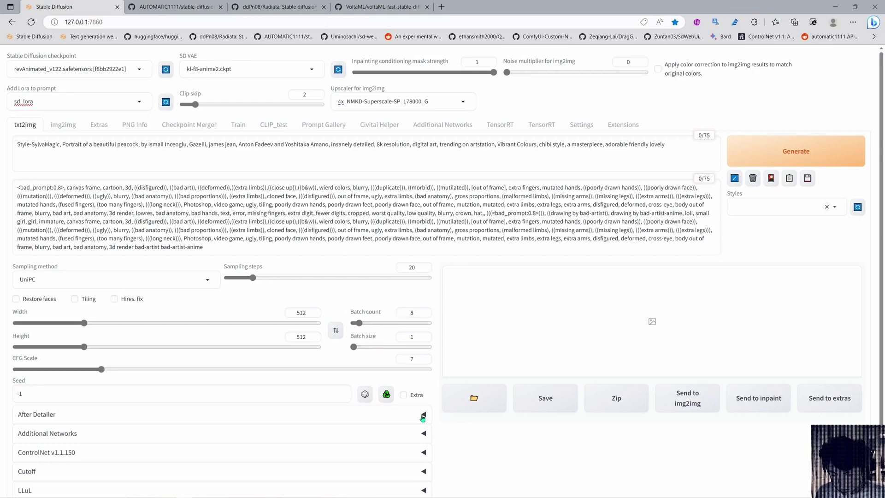
scroll(446, 435, down, 2)
scroll(446, 433, up, 2)
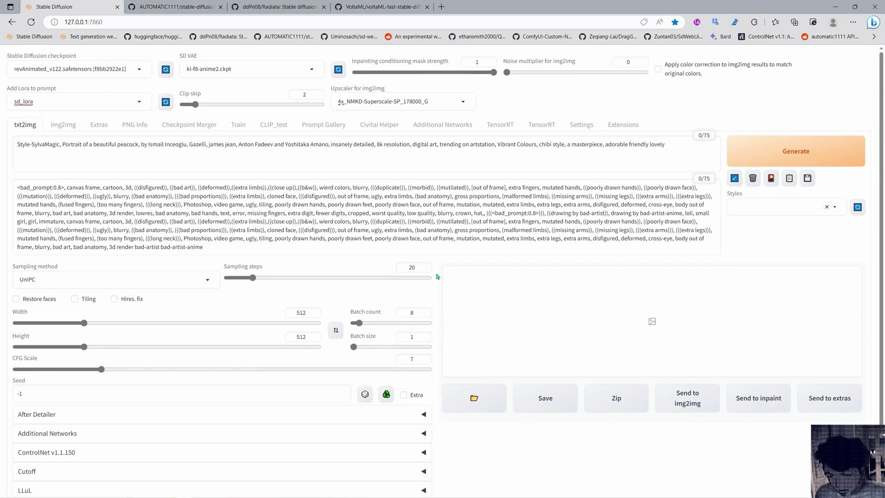
- Generate eight peacock portraits and watch the console log about 14–15 it/s per image
click(793, 151)
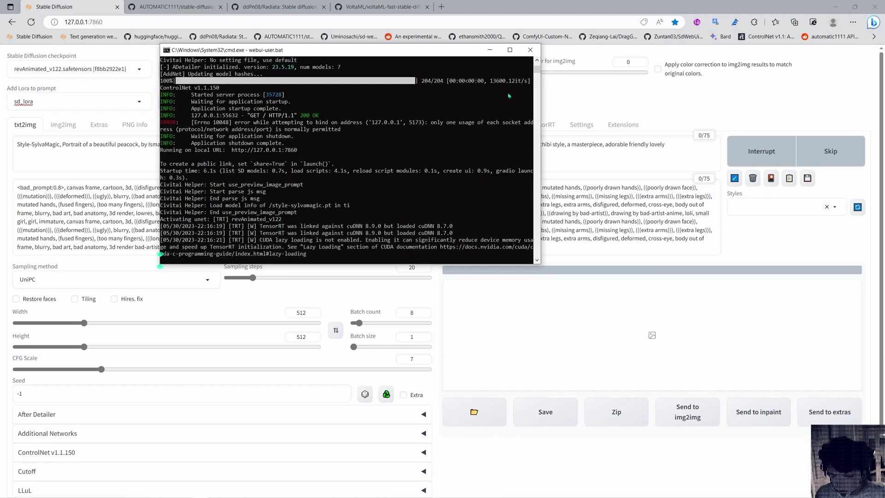
click(489, 50)
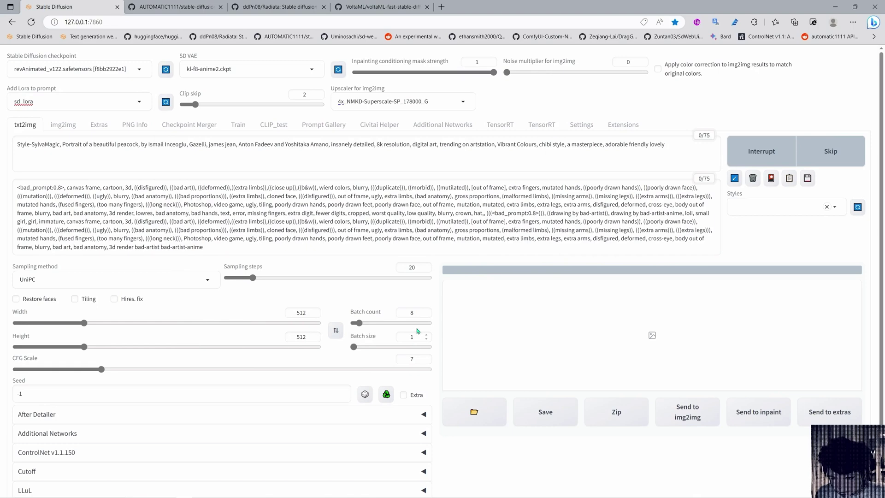
mouse_move(377, 496)
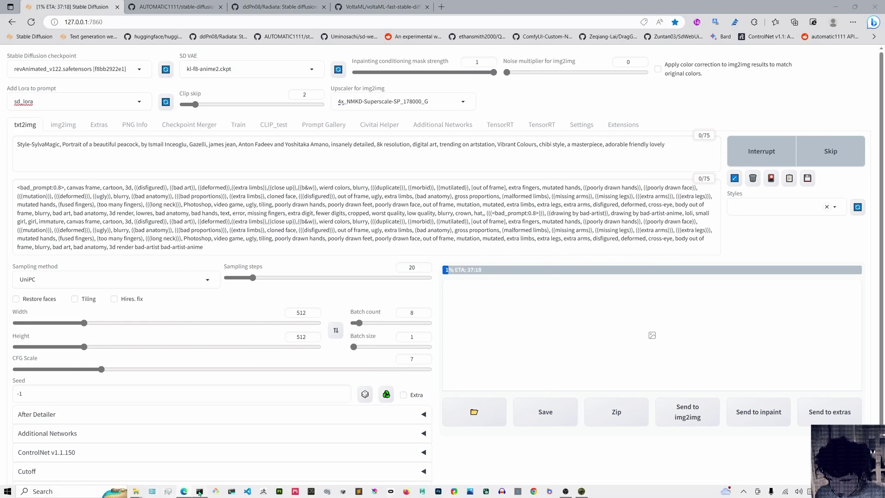
click(169, 492)
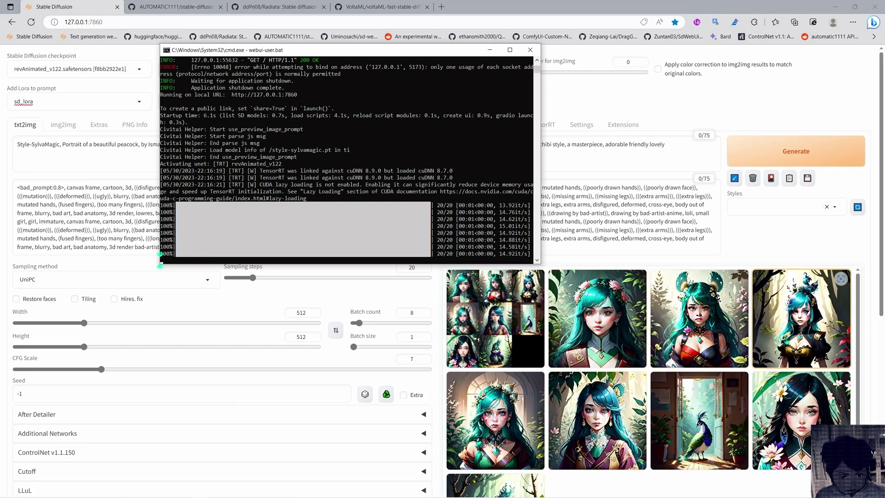
- Hide the console and open a generated peacock image at full size
click(489, 50)
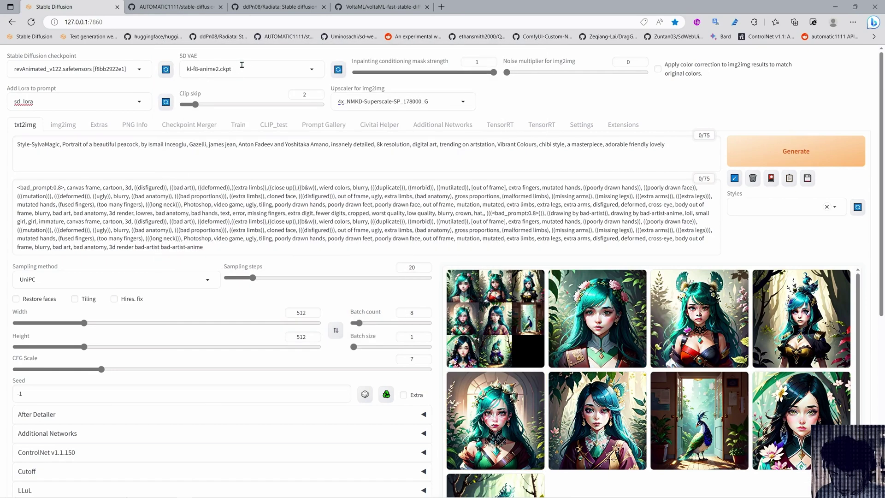
scroll(476, 339, down, 5)
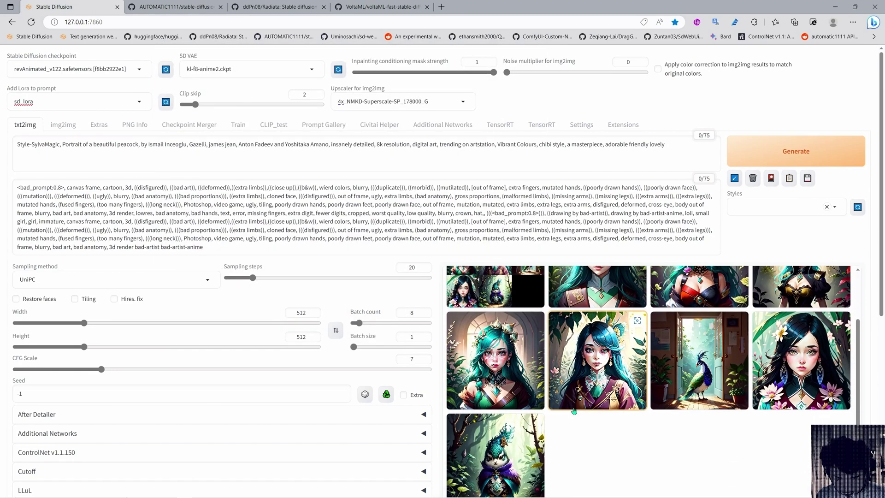
click(499, 339)
scroll(634, 363, up, 3)
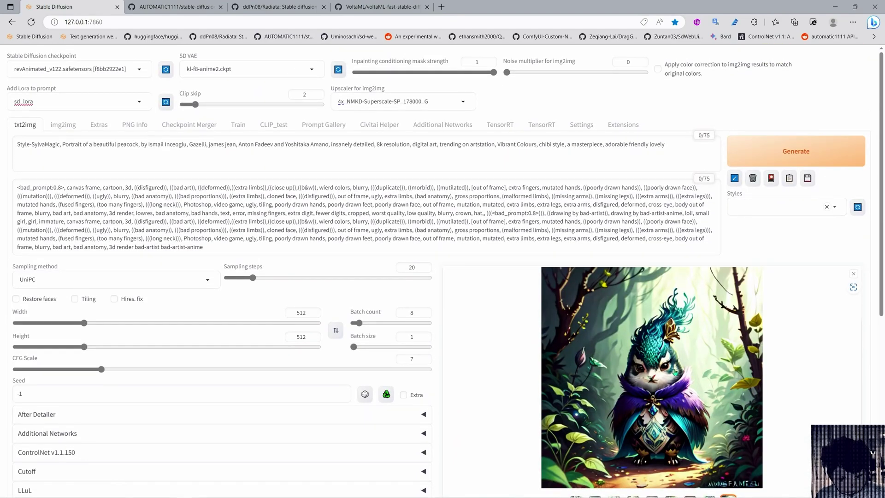
scroll(675, 372, down, 3)
- Step through all eight batch images, including the chibi peacock in a forest
click(592, 369)
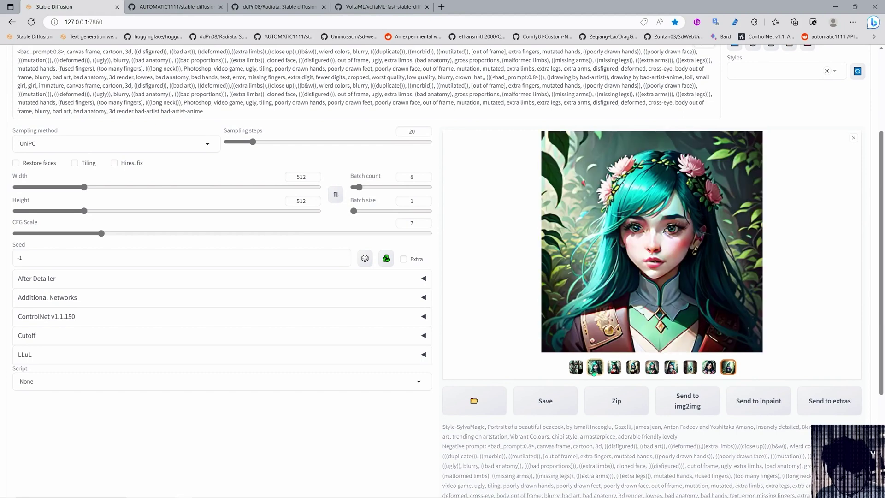
click(612, 369)
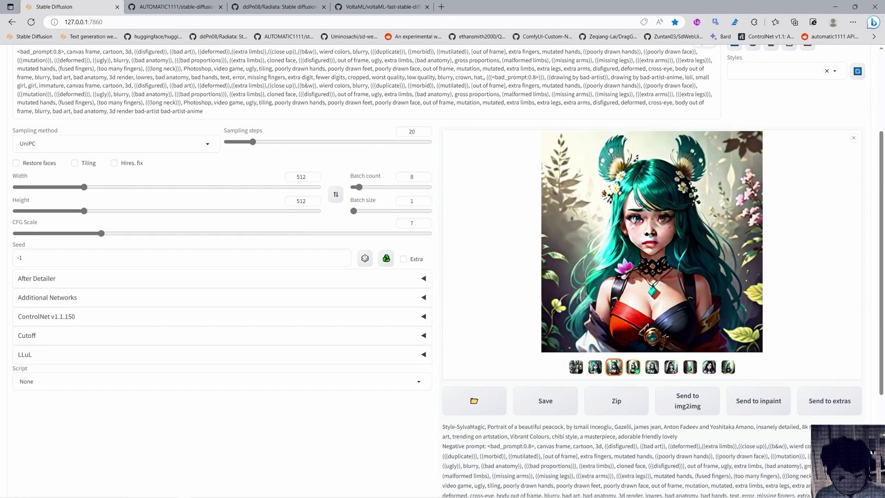
click(634, 368)
click(652, 367)
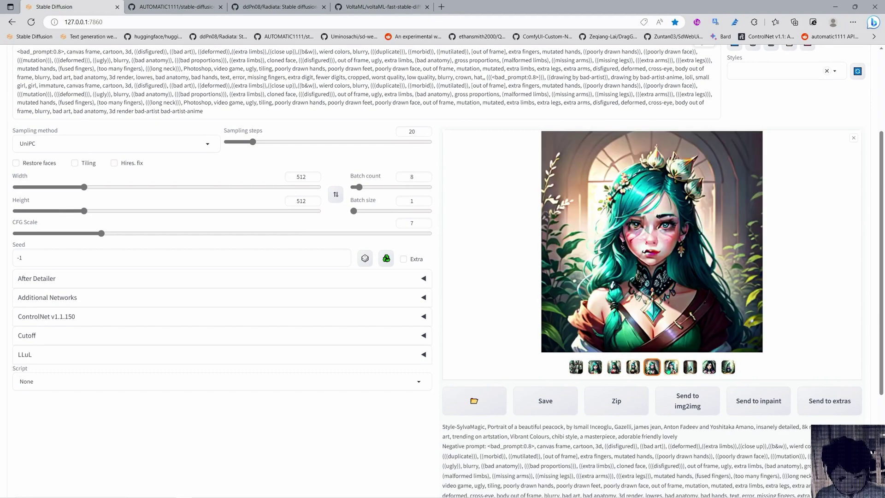
click(670, 367)
click(689, 367)
click(708, 368)
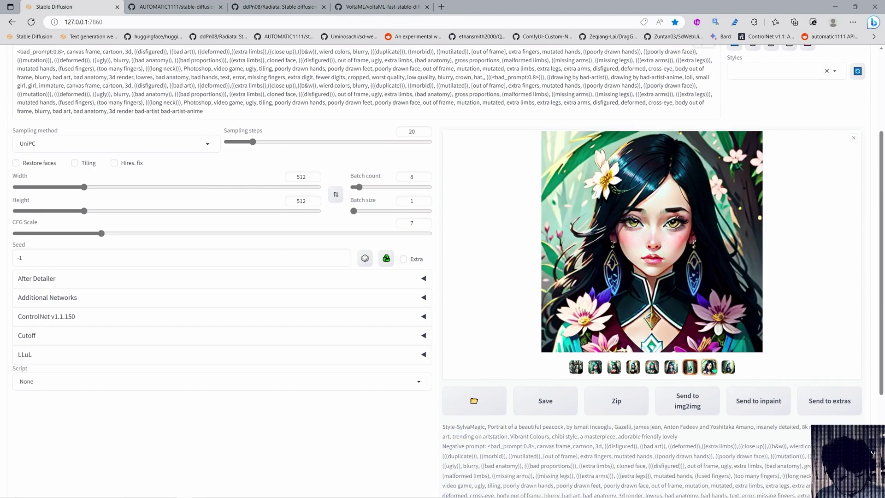
click(727, 367)
scroll(727, 367, up, 3)
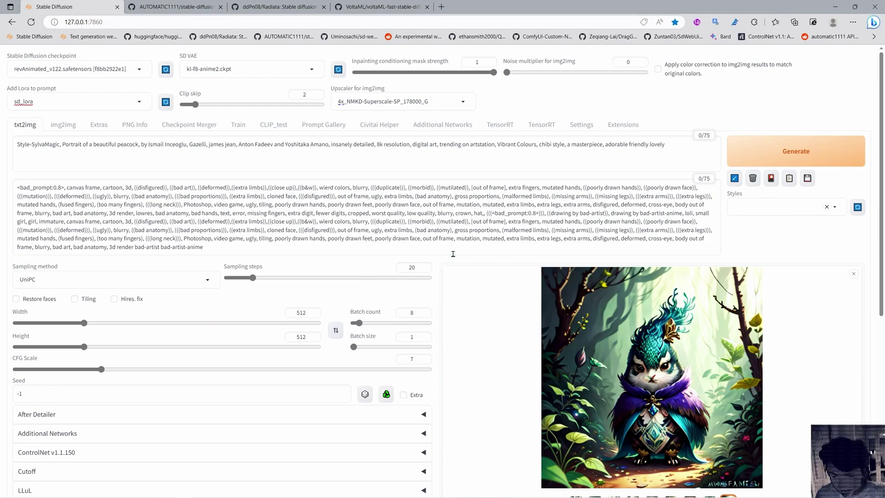
- Move from the generated results, past the ddPn08/Radiata page, to the VoltaML voltaML-fast-stable-diffusion GitHub repository
scroll(482, 330, down, 6)
scroll(474, 322, up, 6)
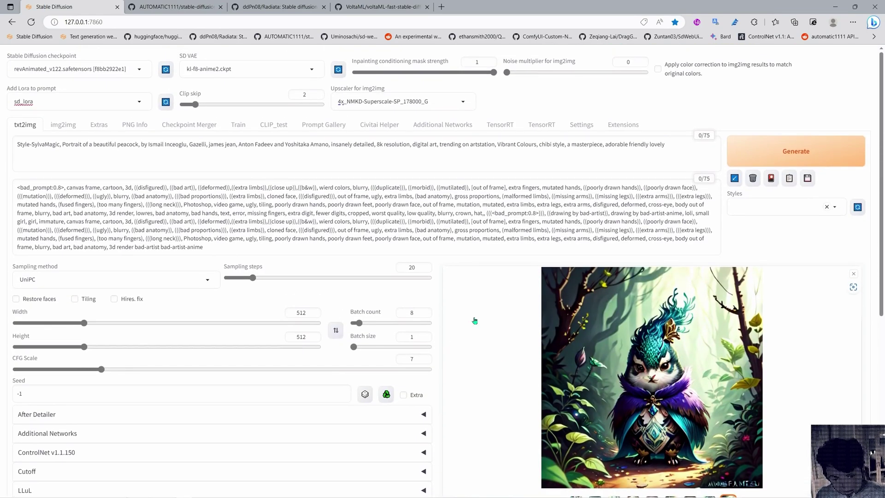
scroll(482, 317, down, 3)
scroll(483, 317, up, 3)
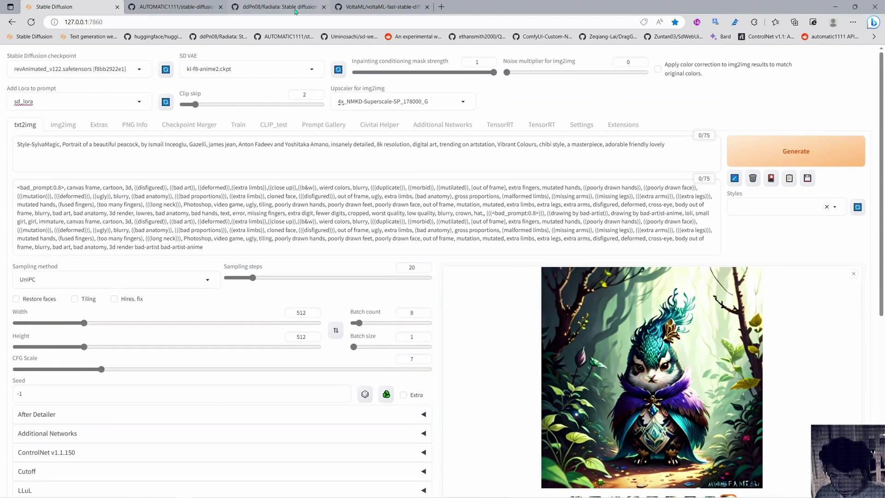
click(259, 7)
click(382, 7)
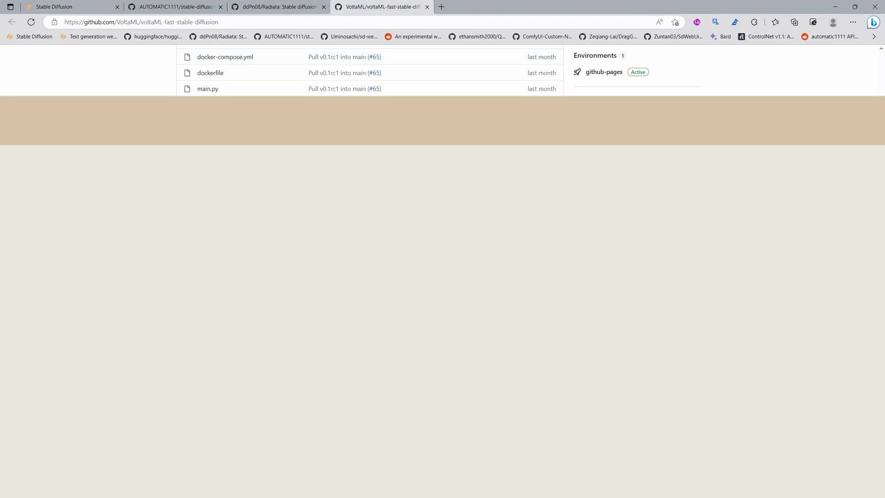